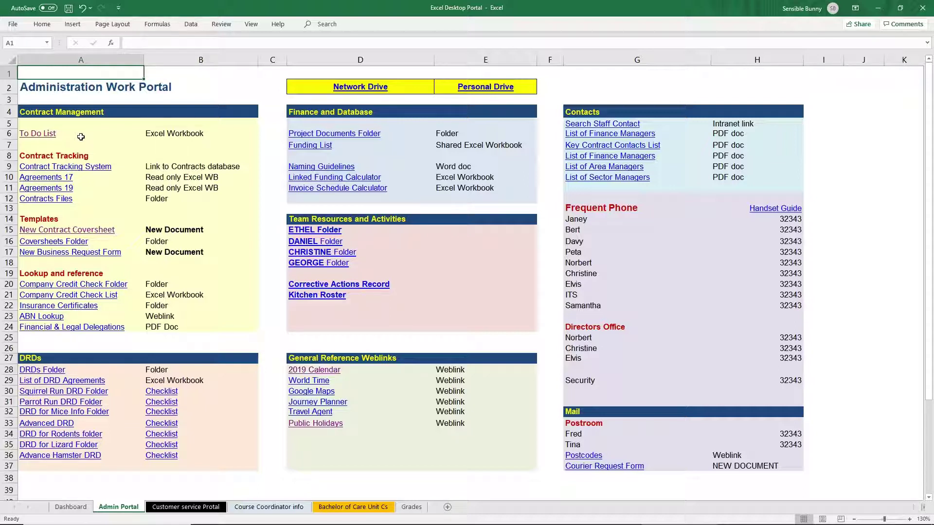
# - Test the To Do List, New Contract Coversheet and 2019 Calendar links on the Admin Portal sheet, closing each opened item
pyautogui.click(39, 137)
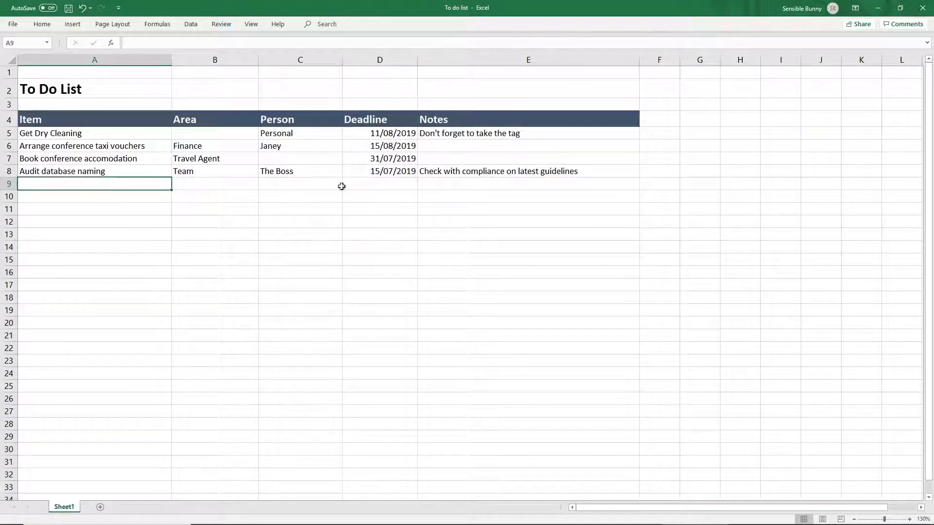
pyautogui.click(917, 8)
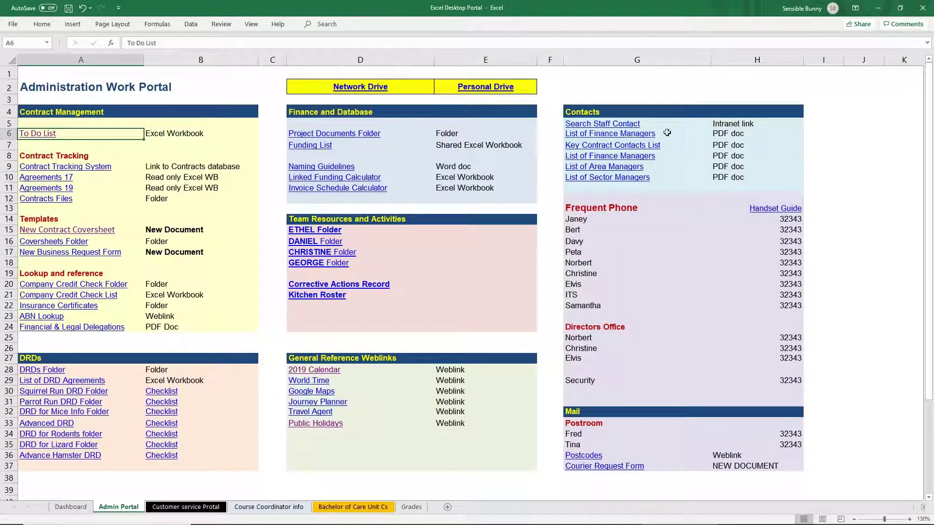
pyautogui.click(69, 232)
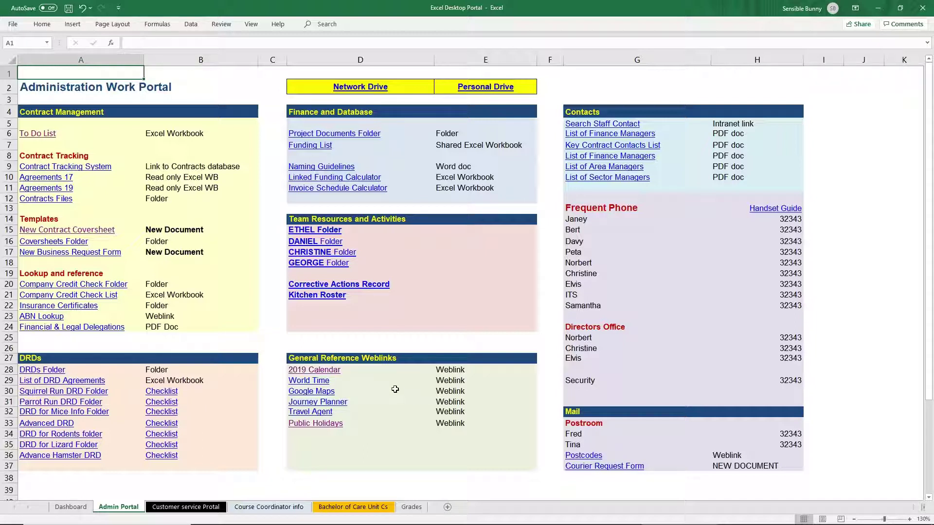
pyautogui.click(317, 372)
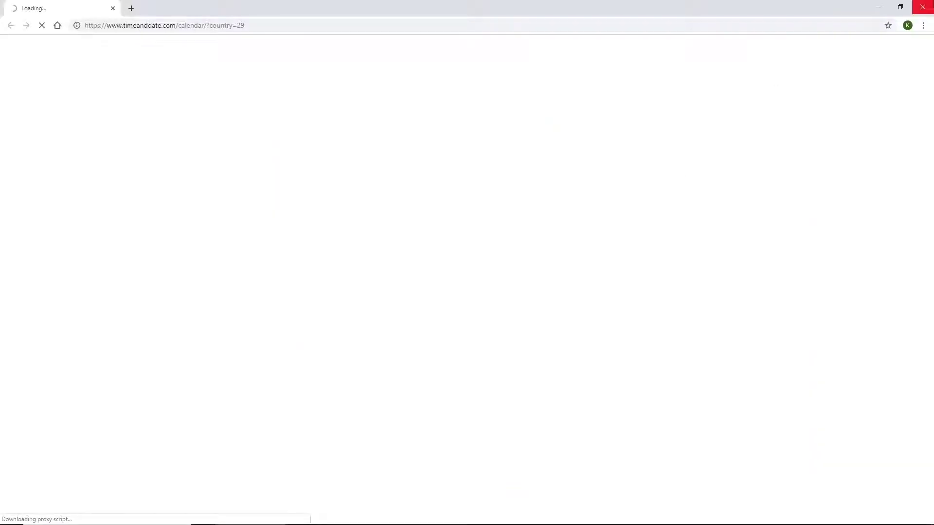
pyautogui.click(925, 8)
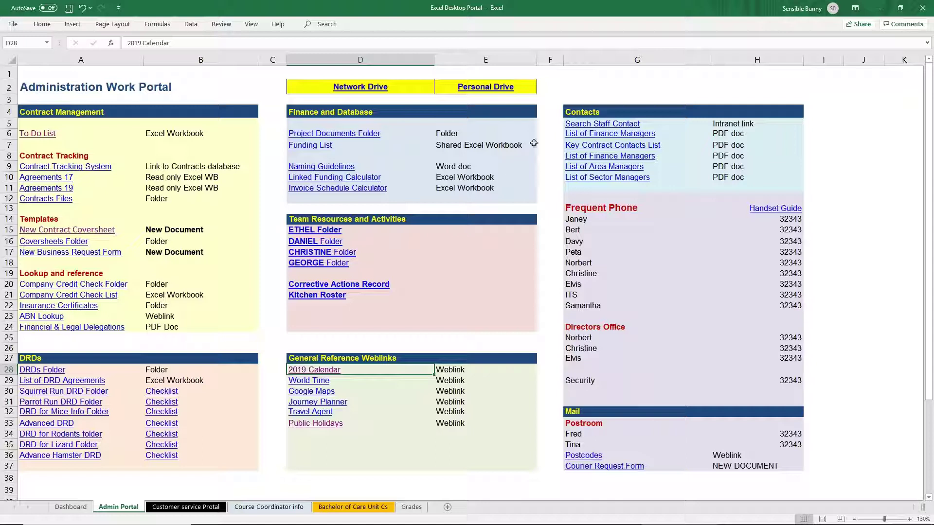
pyautogui.click(234, 85)
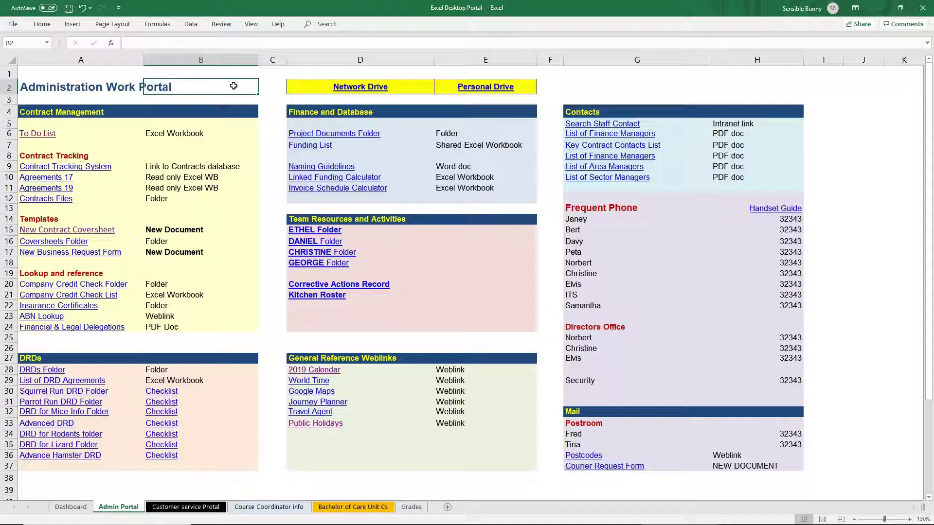
# - Review the contact and form sections of the Customer service Protal sheet and test its deferment application form link
pyautogui.click(186, 507)
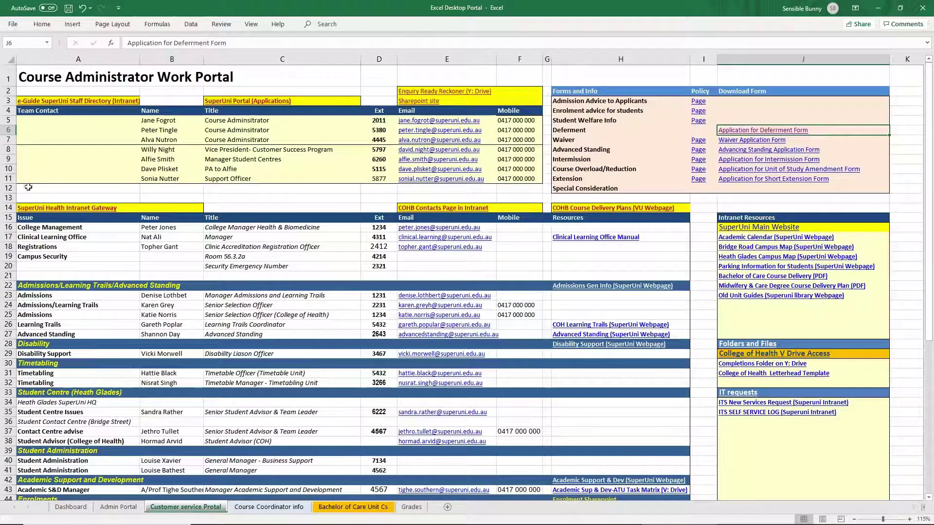
pyautogui.scroll(-2, 190, 171)
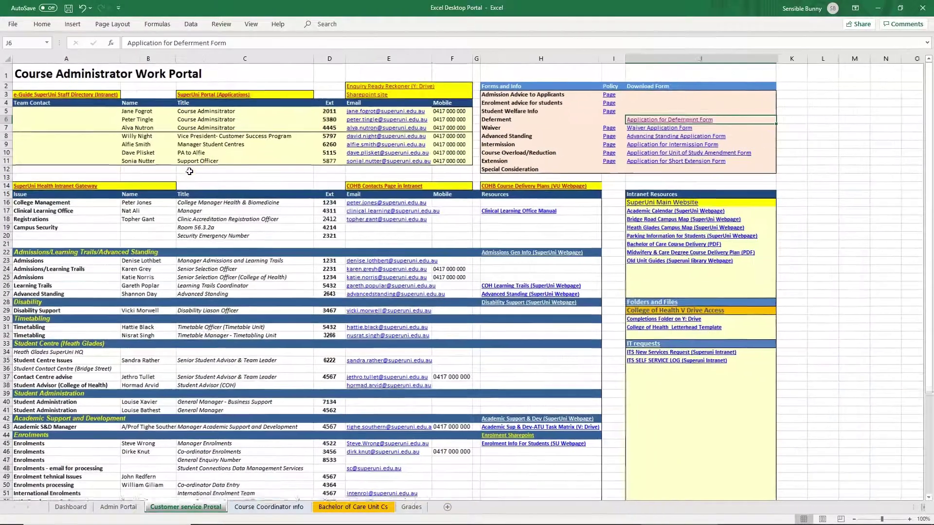
pyautogui.scroll(2, 190, 171)
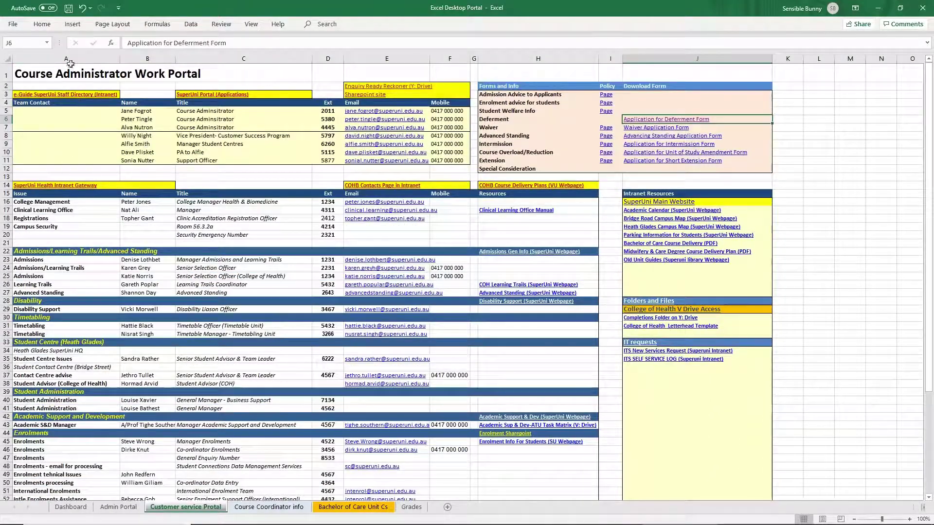
pyautogui.click(77, 78)
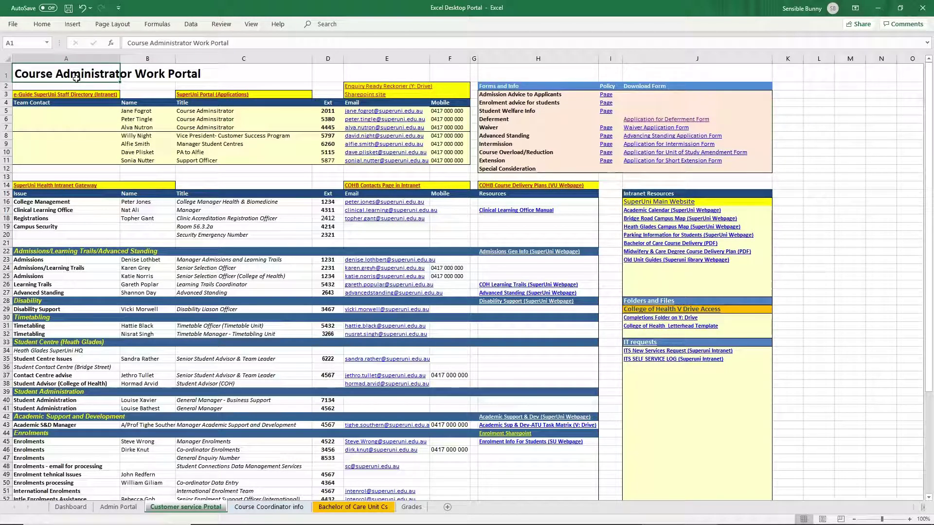
pyautogui.click(97, 169)
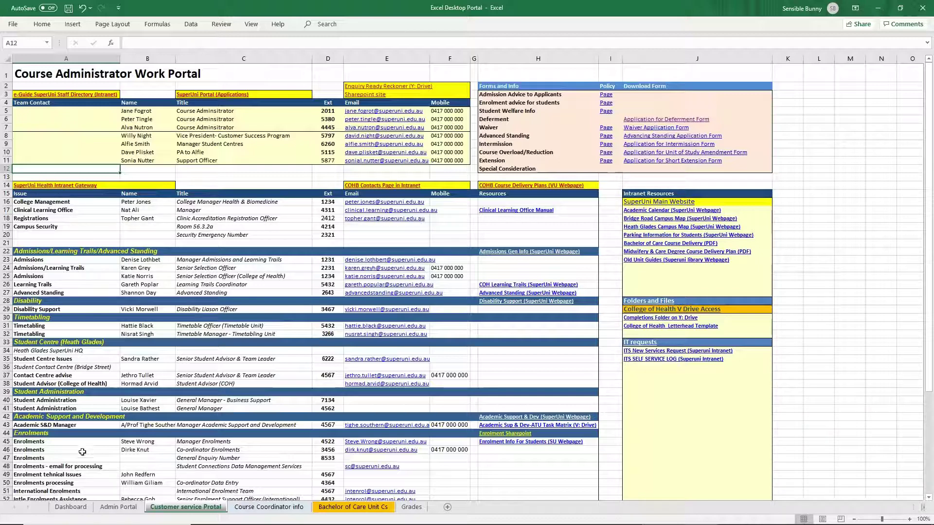
pyautogui.scroll(-1, 82, 451)
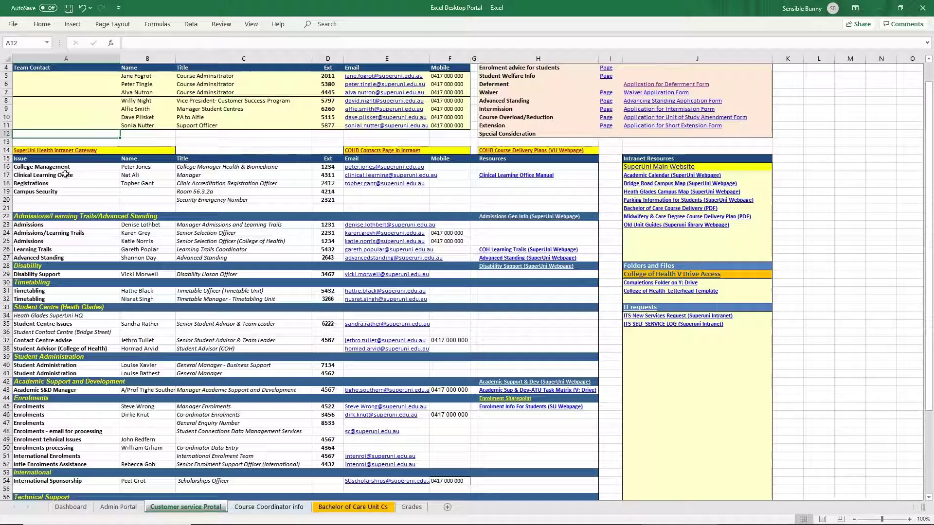
pyautogui.scroll(1, 97, 195)
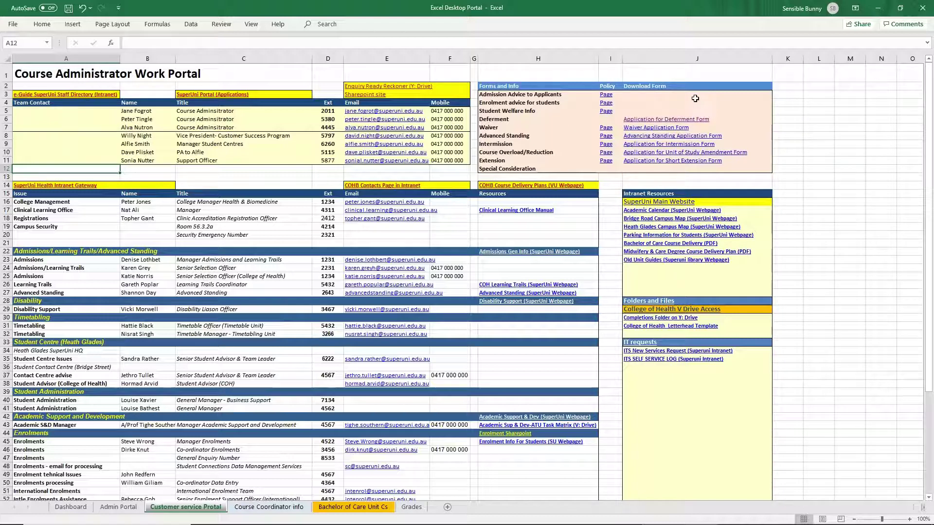
pyautogui.click(683, 119)
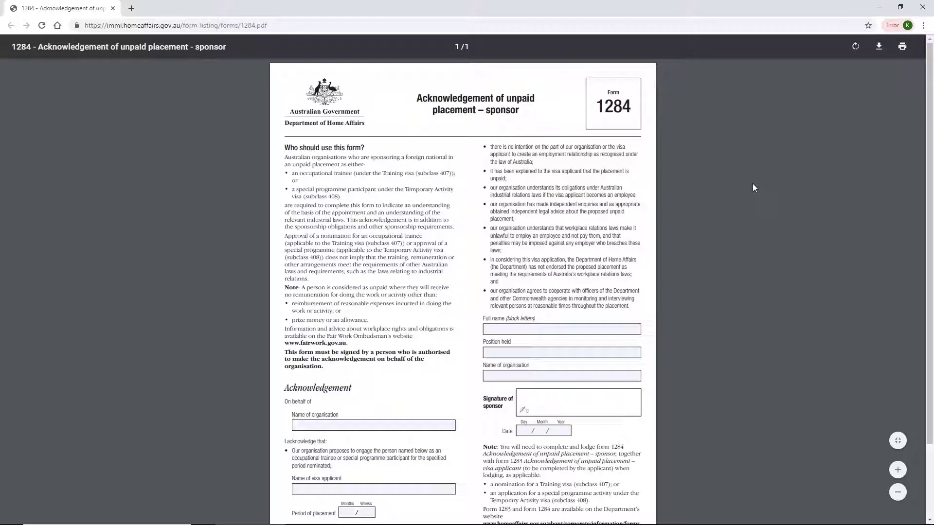
pyautogui.click(923, 8)
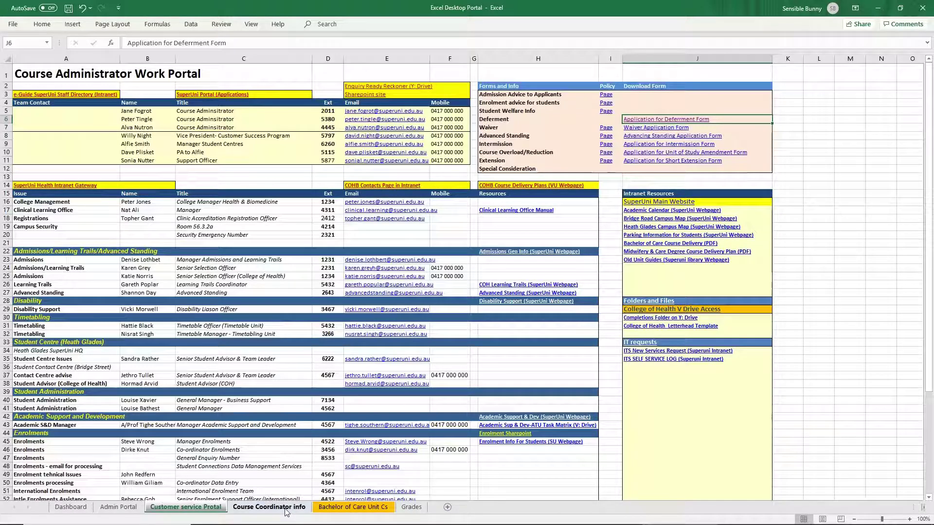
# - Look over the Bachelor of Care Unit Cs and Grades sheets, and return to the Customer service Protal contact list
pyautogui.click(349, 509)
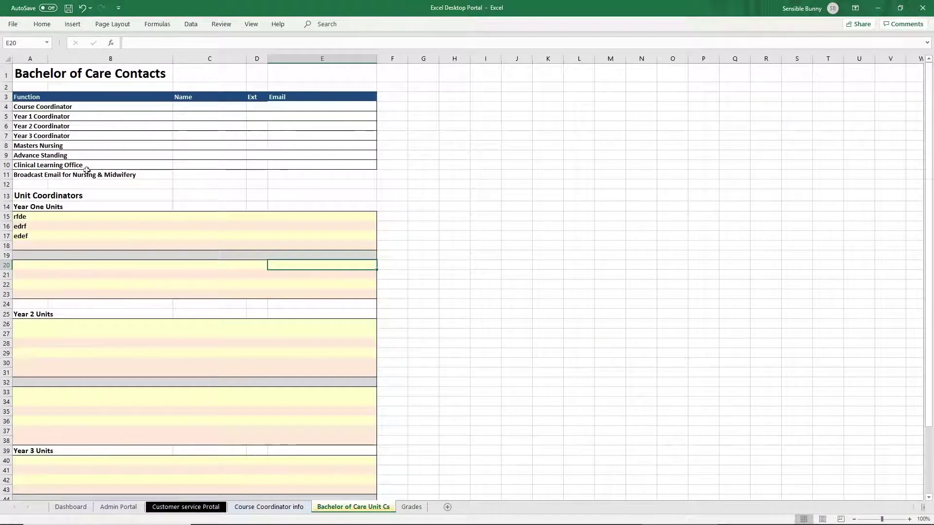
pyautogui.click(412, 506)
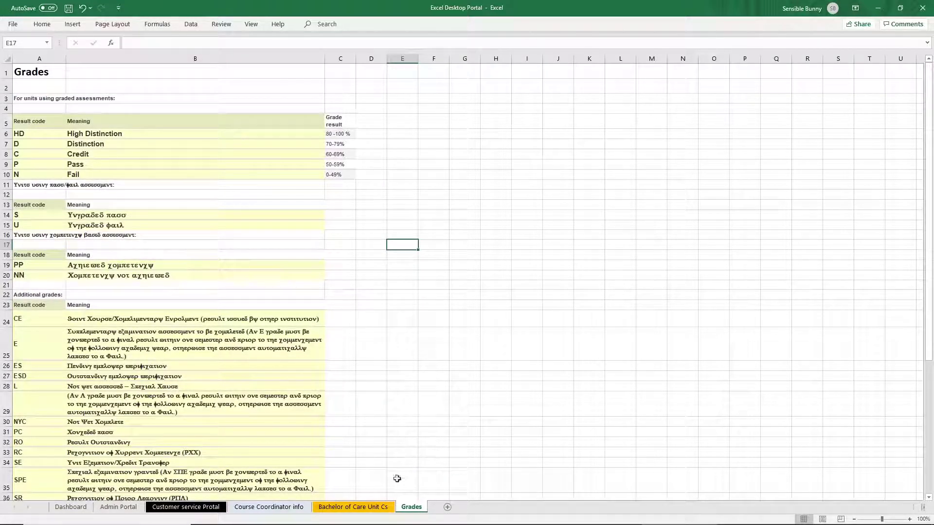
pyautogui.click(196, 508)
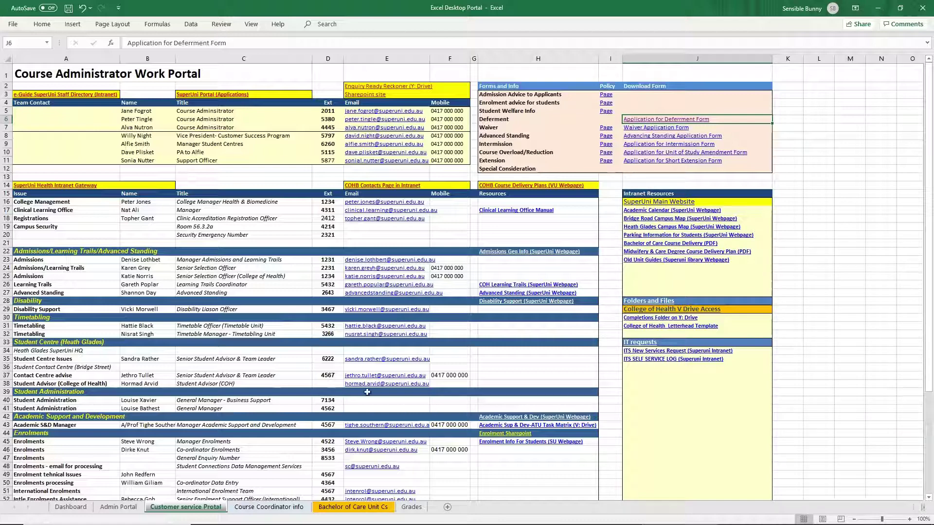
pyautogui.scroll(-3, 234, 371)
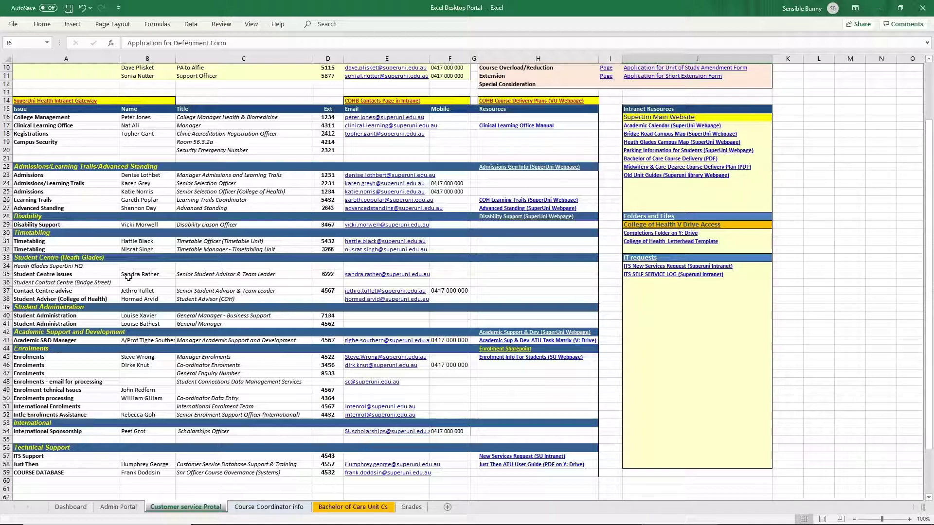
pyautogui.scroll(3, 158, 316)
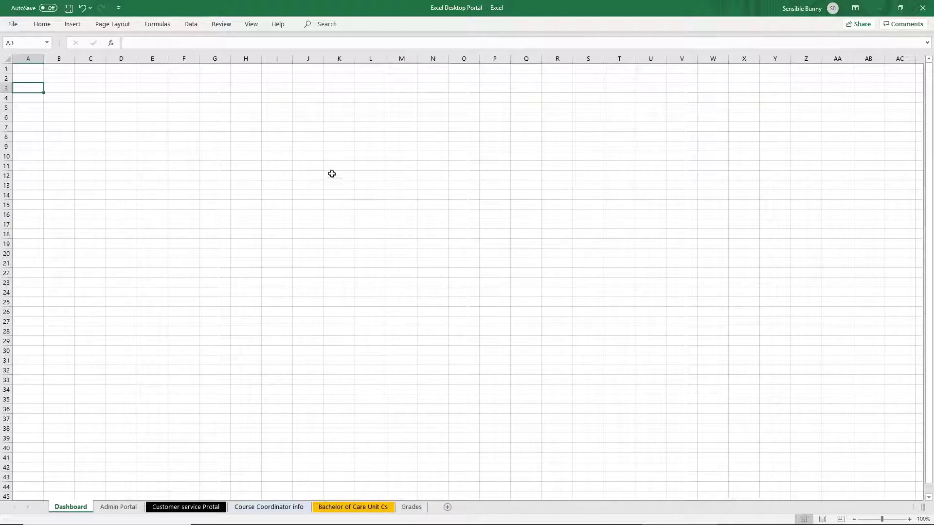
# - On the Dashboard sheet, widen column pairs A:B, D:E and G:H to the same width, leaving C and F as narrow gaps
pyautogui.moveTo(30, 59); pyautogui.dragTo(126, 64)
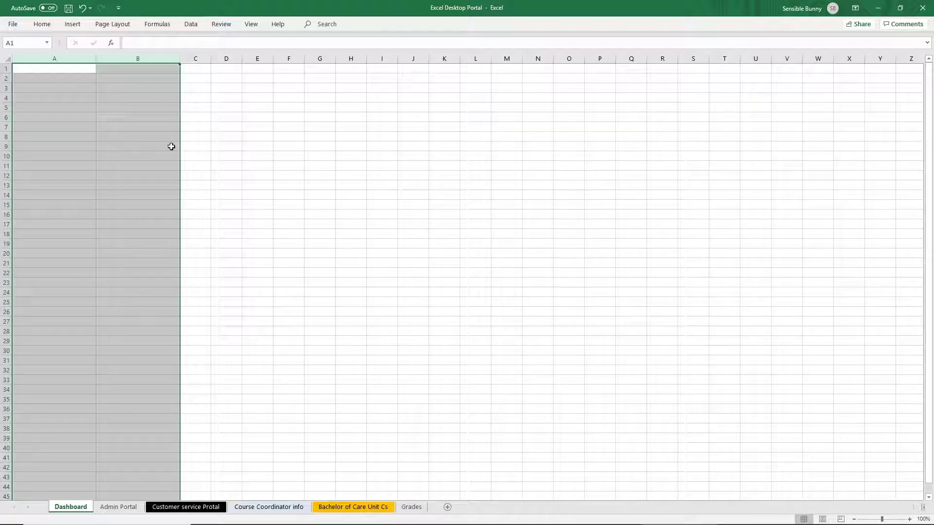
pyautogui.click(228, 58)
pyautogui.moveTo(228, 59); pyautogui.dragTo(257, 61)
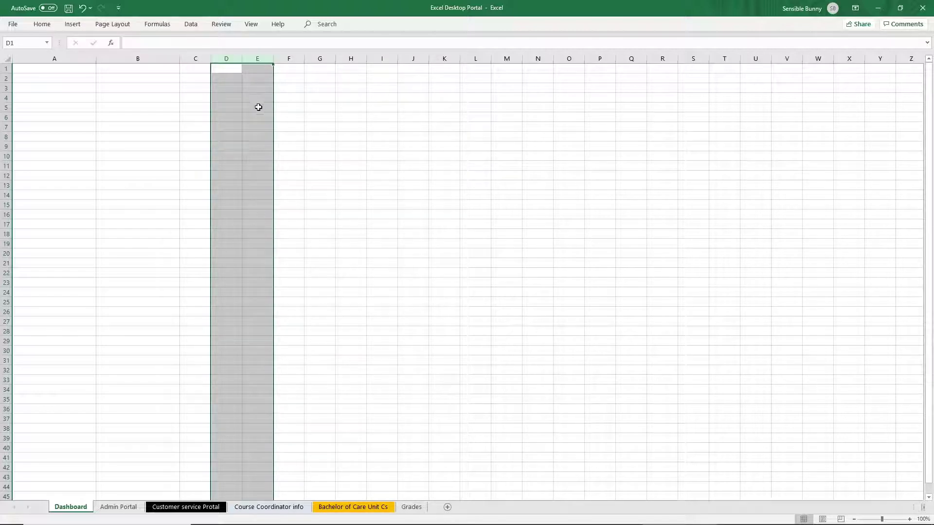
pyautogui.press('F4')
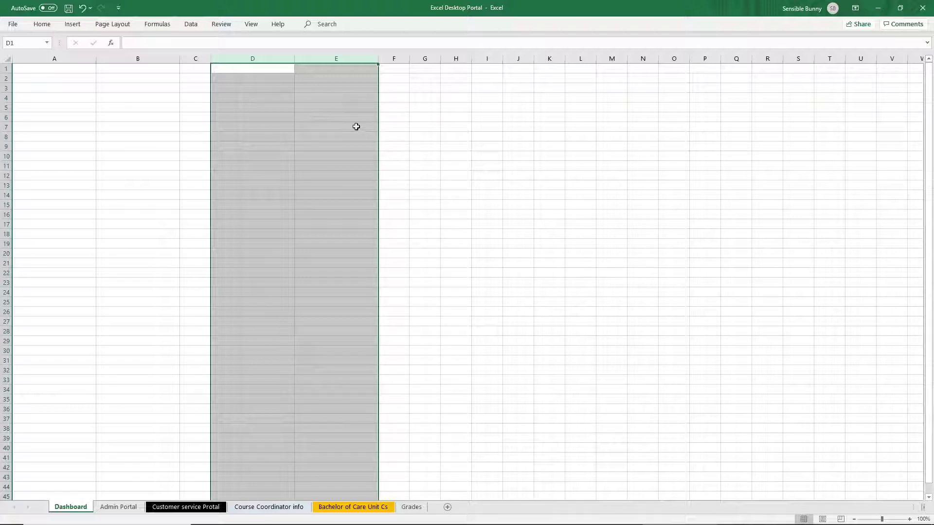
pyautogui.click(424, 57)
pyautogui.moveTo(445, 60); pyautogui.dragTo(455, 59)
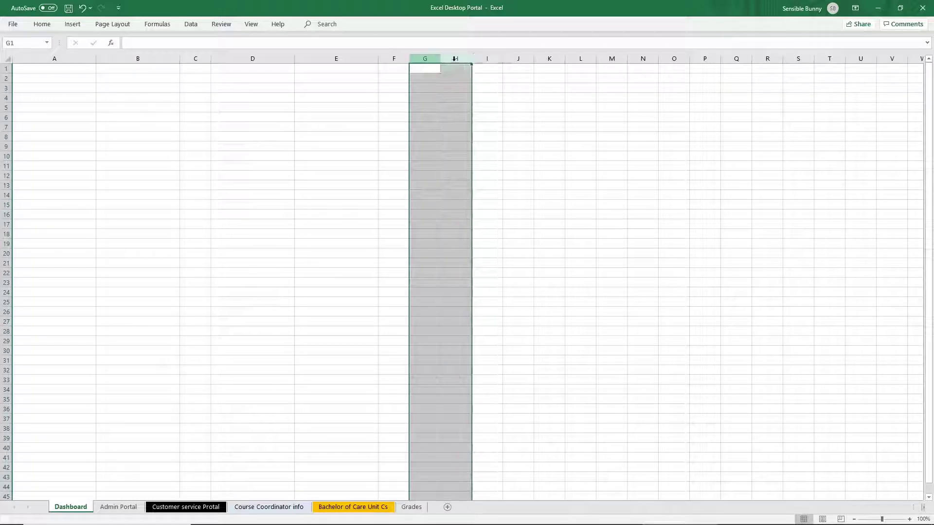
pyautogui.press('F4')
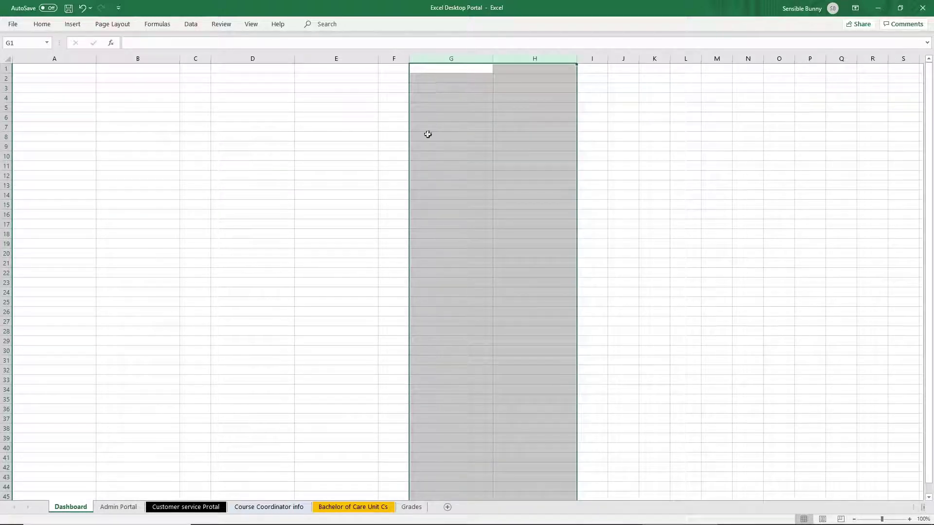
# - Give the range A3:B20 on the Dashboard sheet a thick outside border and a light orange fill
pyautogui.click(46, 85)
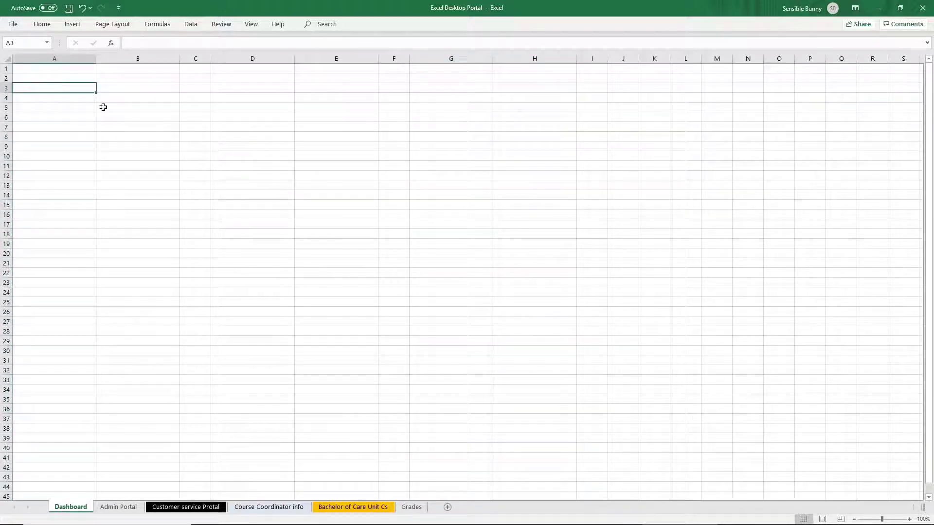
pyautogui.moveTo(80, 107); pyautogui.dragTo(164, 251)
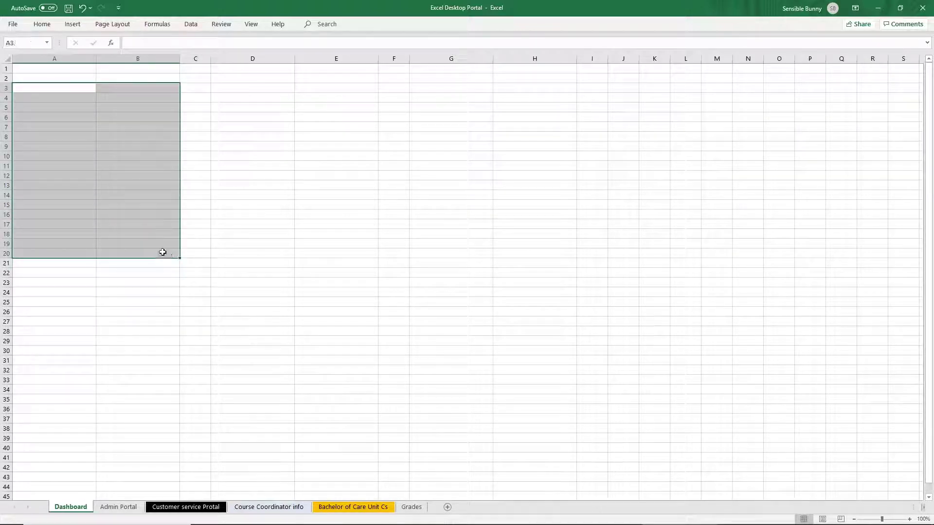
pyautogui.click(50, 28)
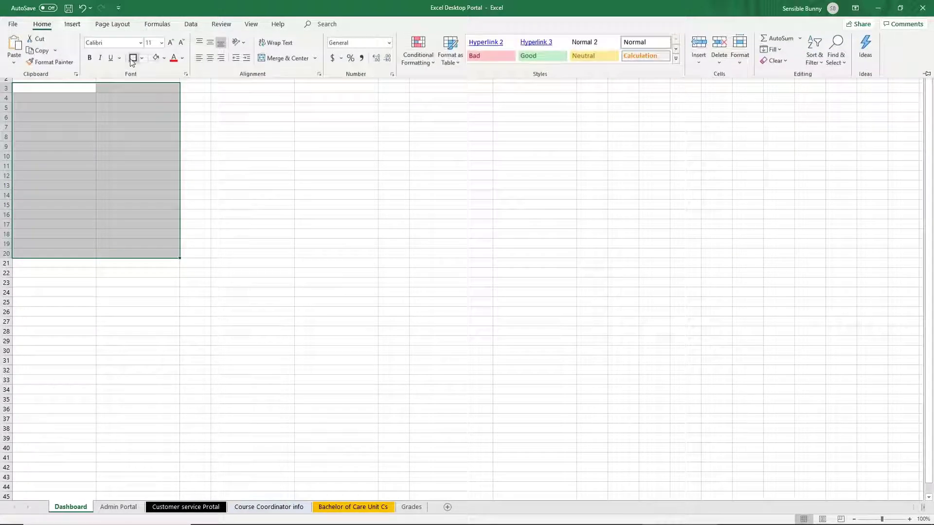
pyautogui.click(163, 57)
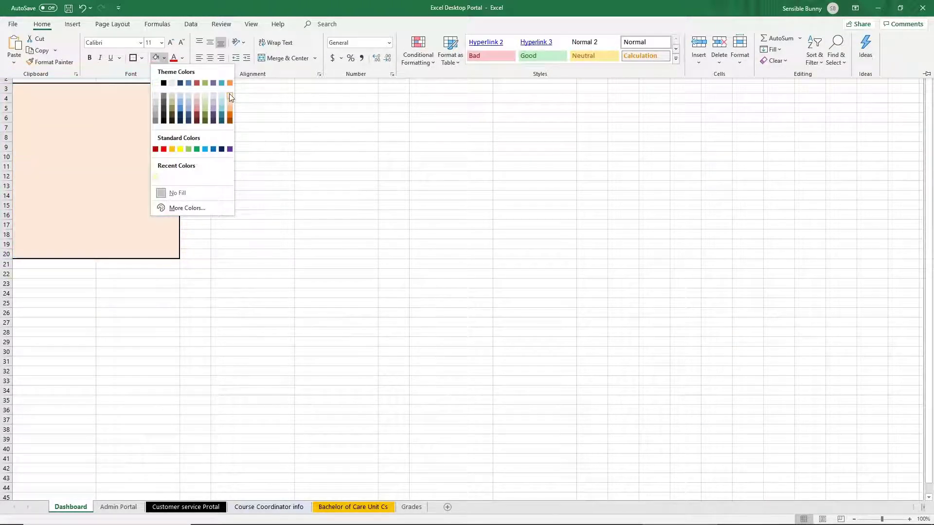
pyautogui.click(229, 93)
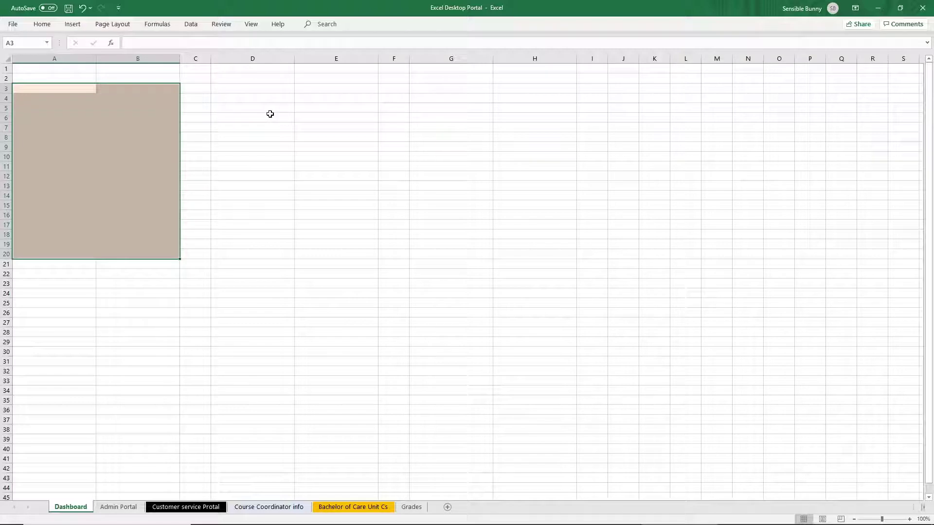
# - Give the range D3:E20 a thick outside border and a light blue fill
pyautogui.moveTo(252, 89); pyautogui.dragTo(334, 255)
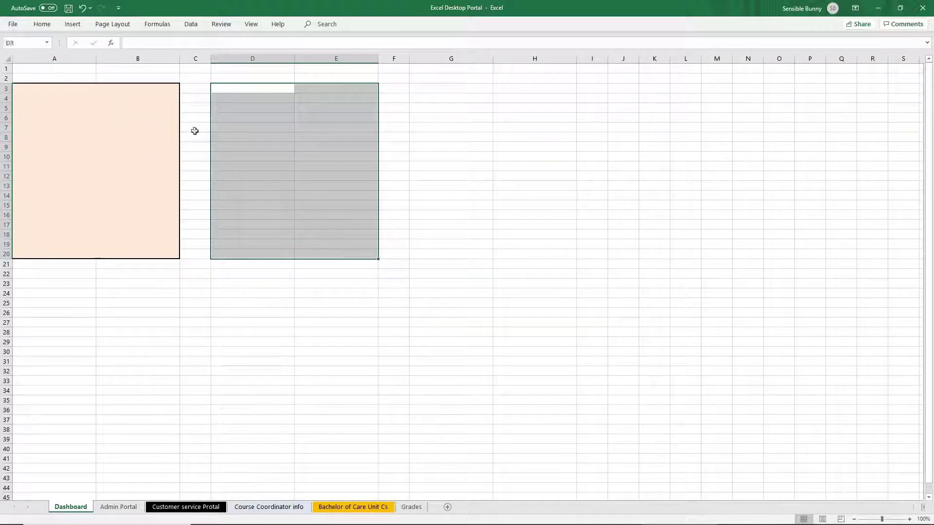
pyautogui.click(42, 24)
pyautogui.click(141, 60)
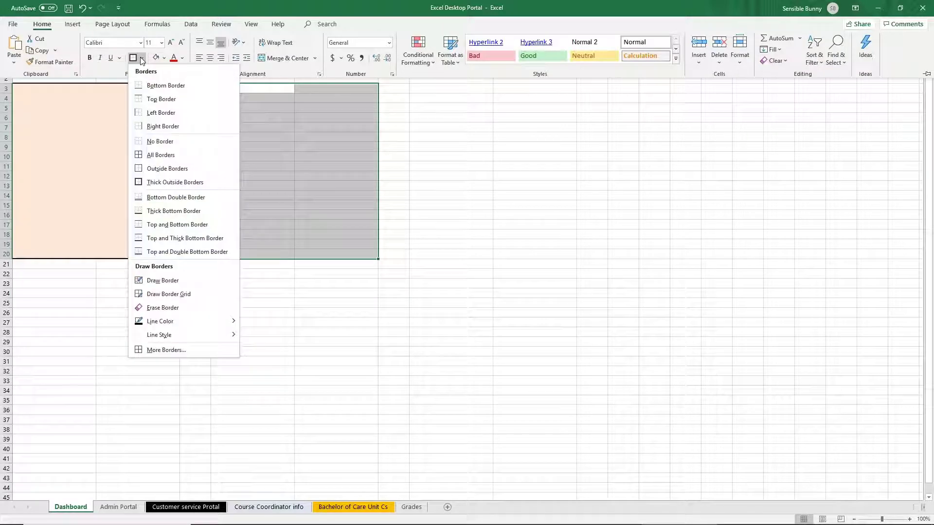
pyautogui.click(146, 182)
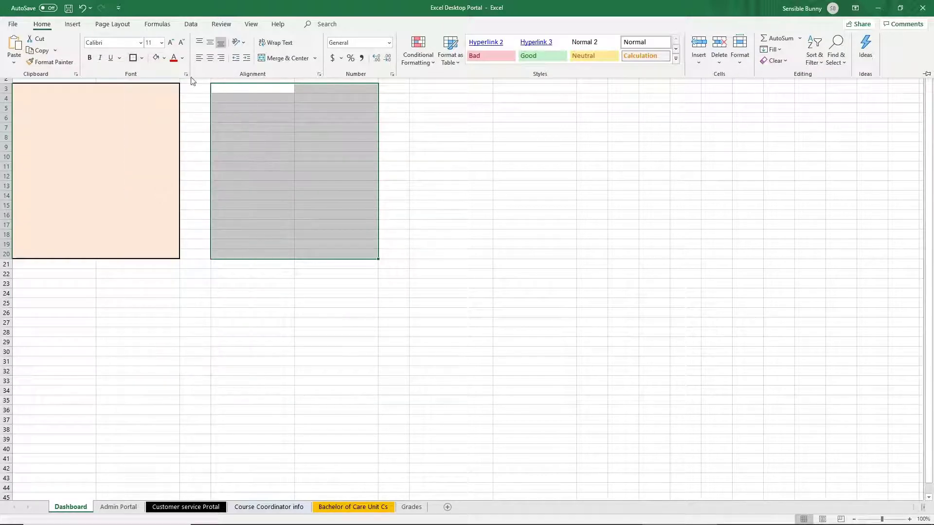
pyautogui.click(164, 58)
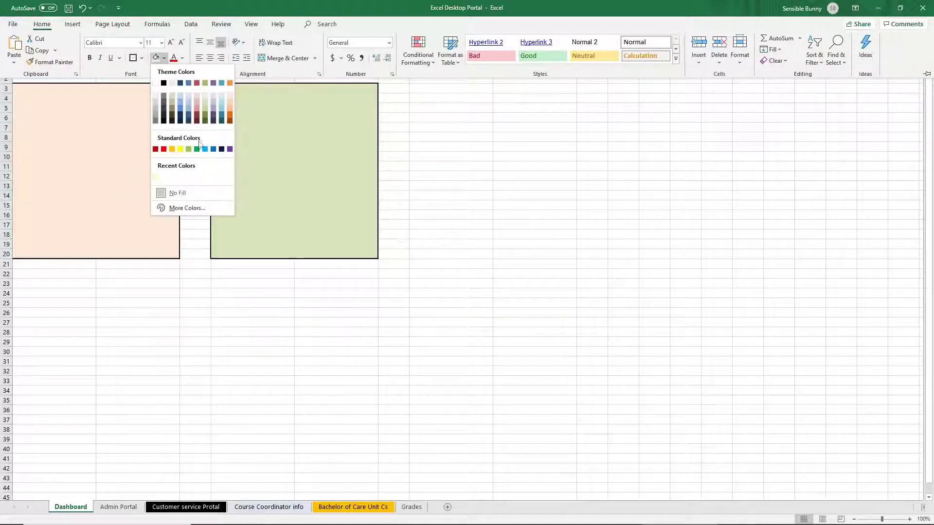
pyautogui.click(189, 95)
# - Give the range G3:H10 a thick outside border and a light green fill
pyautogui.click(448, 89)
pyautogui.moveTo(448, 90); pyautogui.dragTo(525, 154)
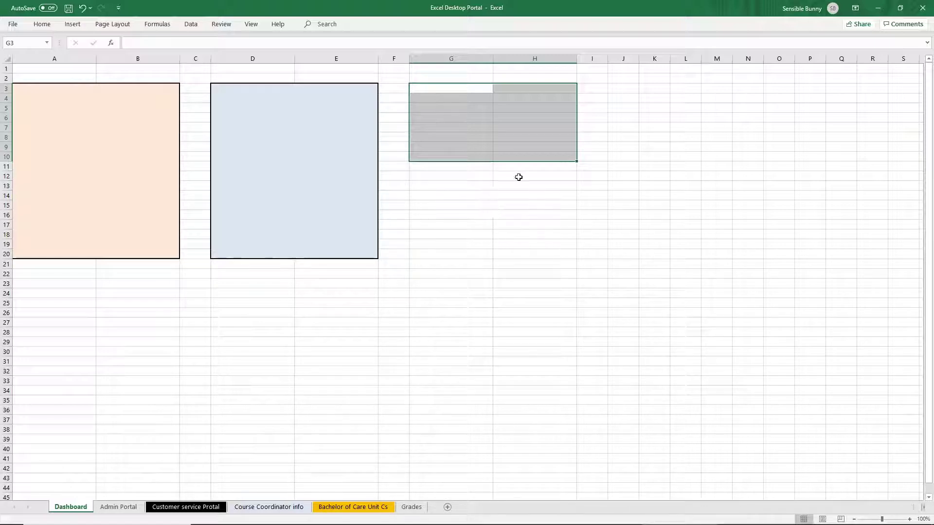
pyautogui.click(47, 27)
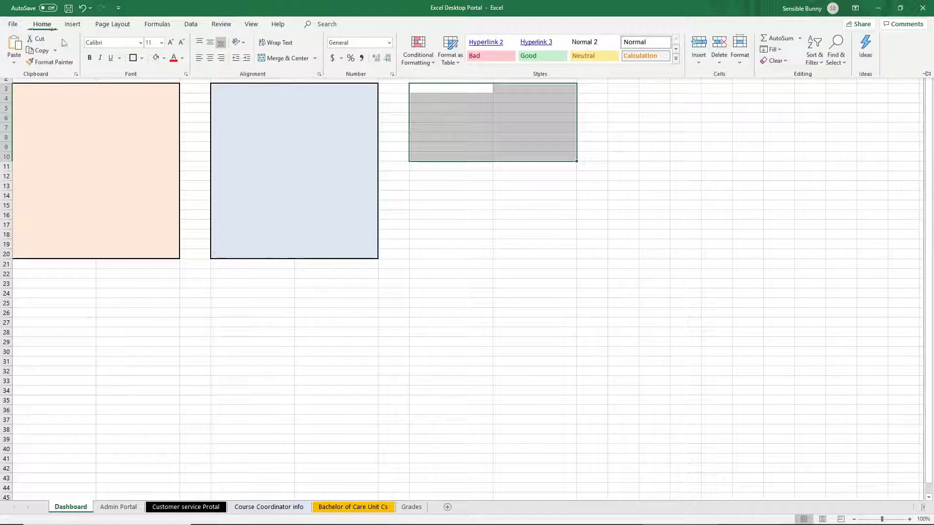
pyautogui.click(163, 57)
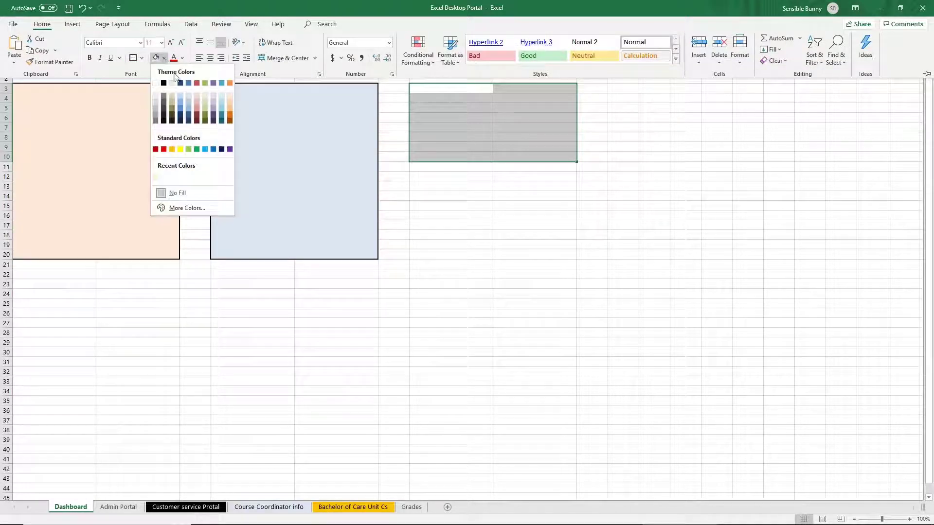
pyautogui.click(203, 95)
# - Enter the heading "Frequent Contacts" in cell G3 of the green box
pyautogui.click(483, 94)
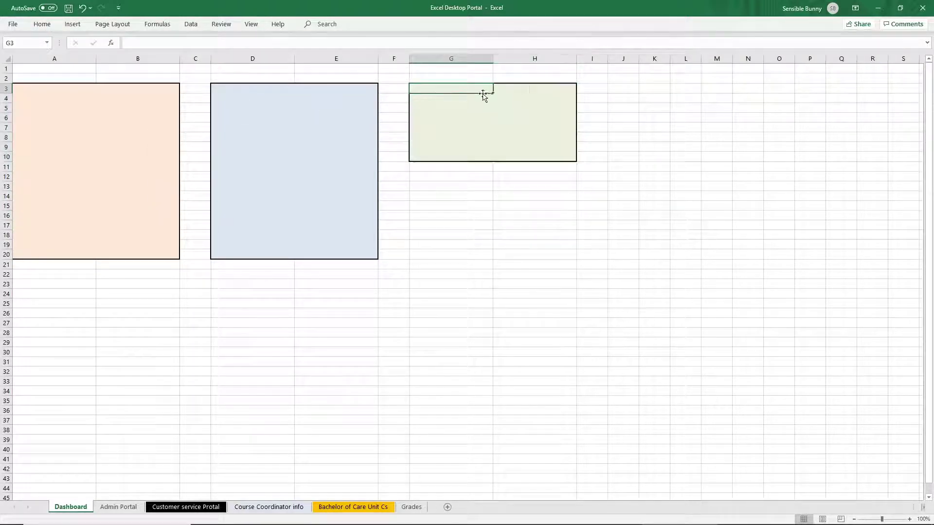
pyautogui.write('Fr')
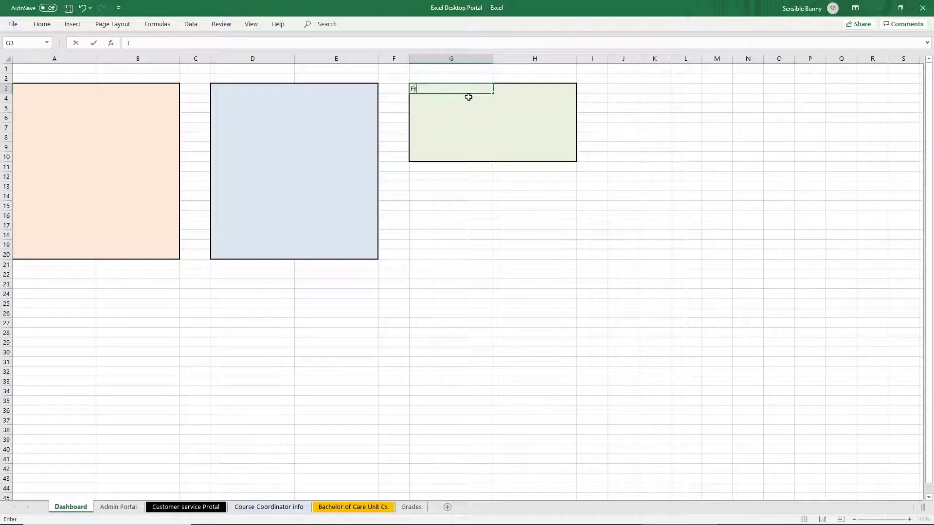
pyautogui.write('equent Contacts')
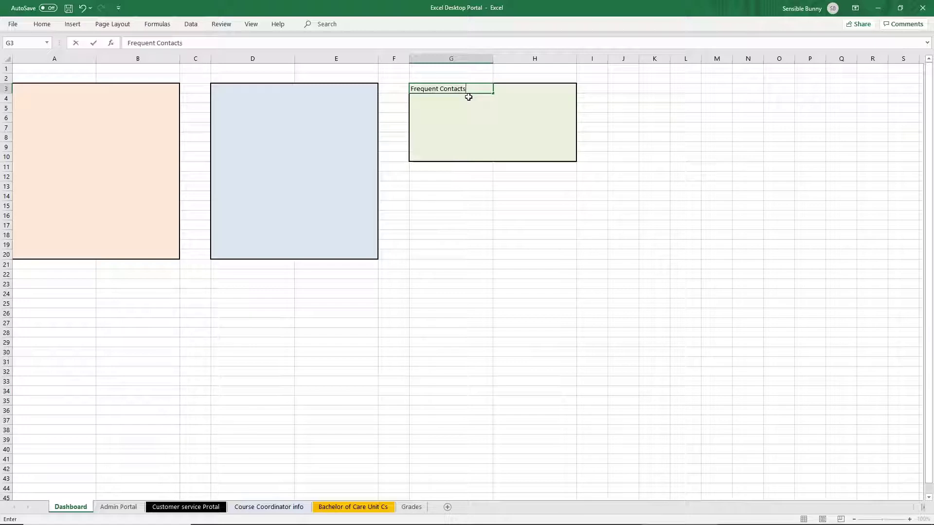
pyautogui.press('Return')
# - Give the range G12:H20 a thick outside border and a light red fill
pyautogui.moveTo(423, 177); pyautogui.dragTo(530, 254)
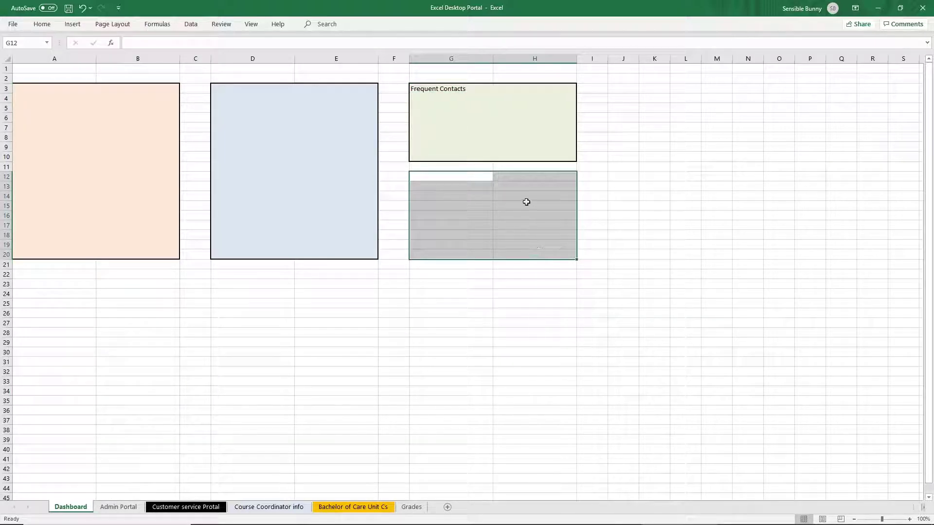
pyautogui.click(42, 25)
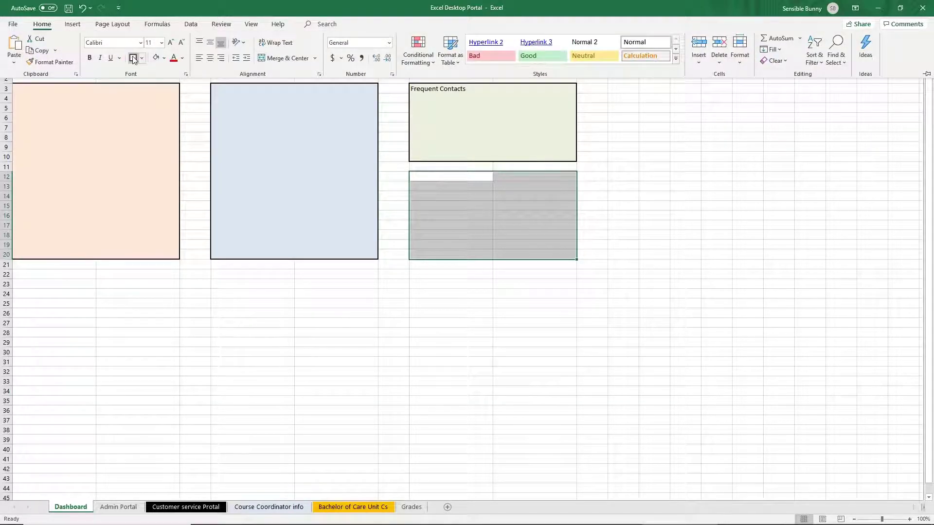
pyautogui.click(164, 58)
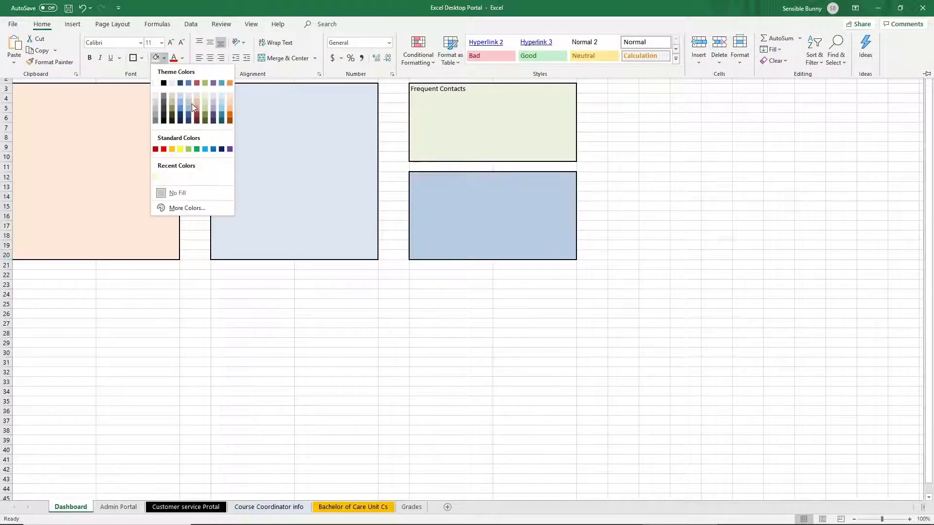
pyautogui.click(199, 101)
# - Enter the heading "Post room" in cell G12 of the light red box
pyautogui.click(438, 176)
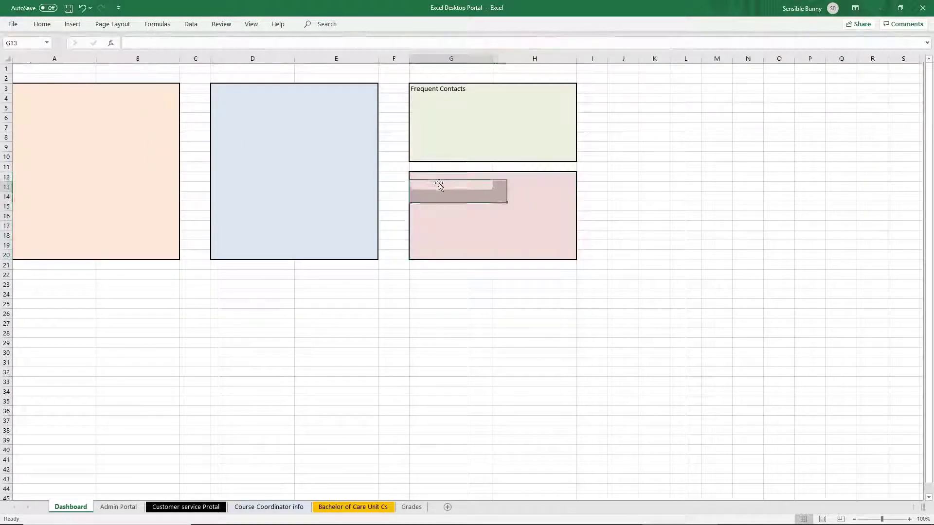
pyautogui.write('Post room')
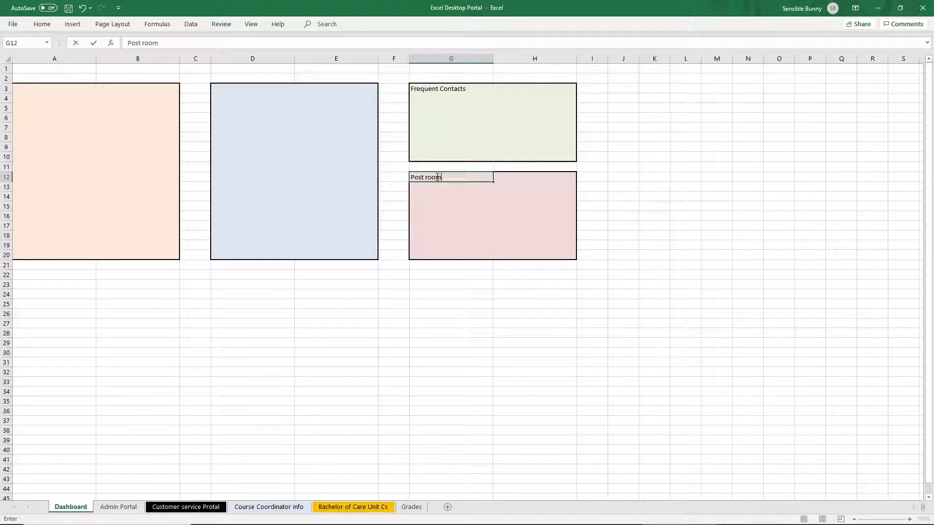
pyautogui.press('Return')
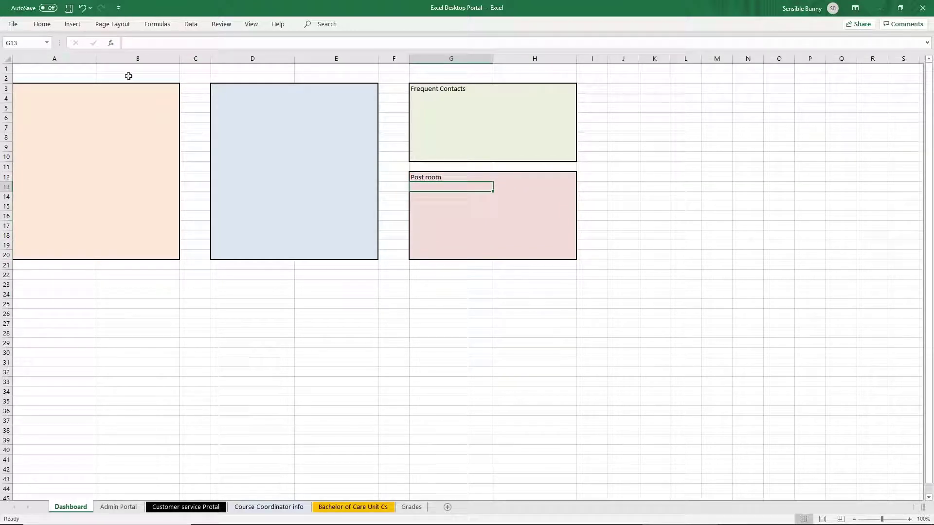
# - Enter the heading "Main Work Area" in cell A3 of the orange box and make it bold
pyautogui.click(44, 89)
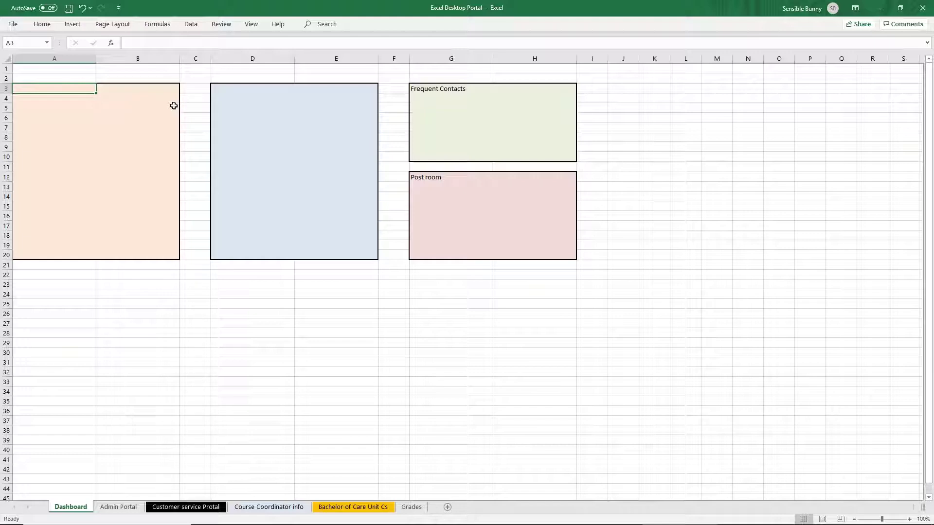
pyautogui.write('Main Work Ar')
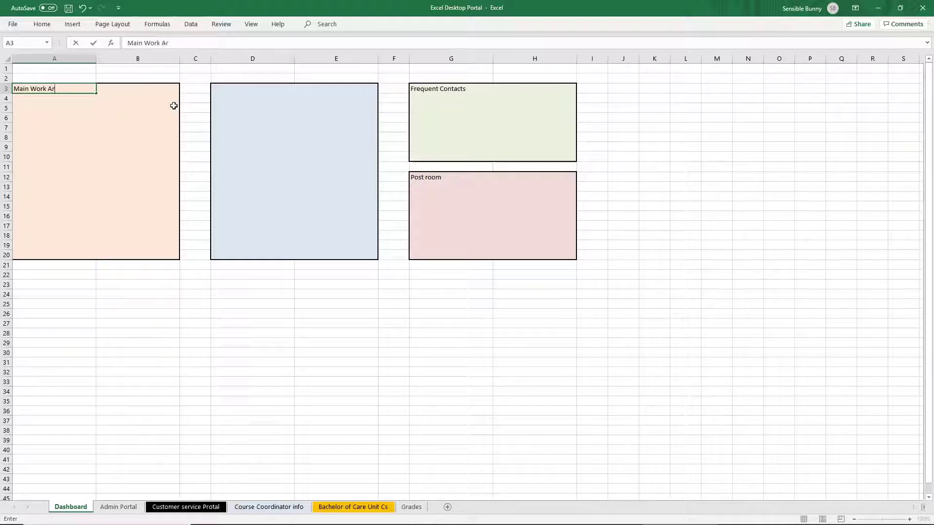
pyautogui.write('ea')
pyautogui.press('Return')
pyautogui.press('Up')
pyautogui.hotkey('ctrl', 'b')
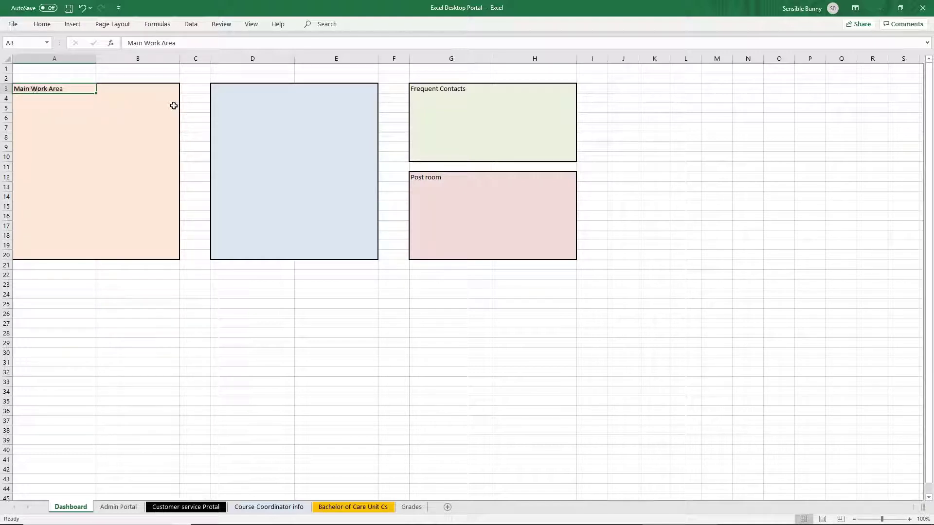
pyautogui.hotkey('ctrl', 'b')
pyautogui.press('Right')
pyautogui.press('Right')
pyautogui.press('Right')
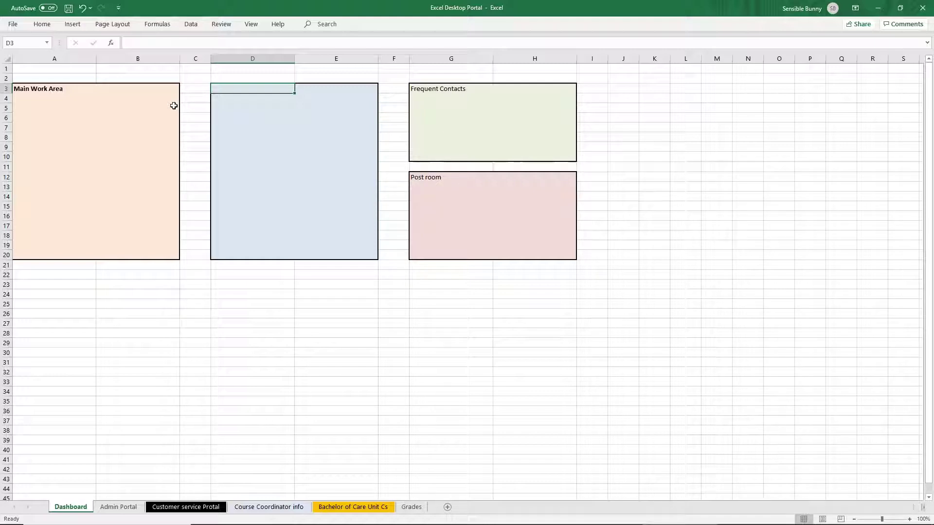
# - Insert a hyperlink in cell A4 to the existing Desktop file "To do list.xlsx"
pyautogui.click(25, 101)
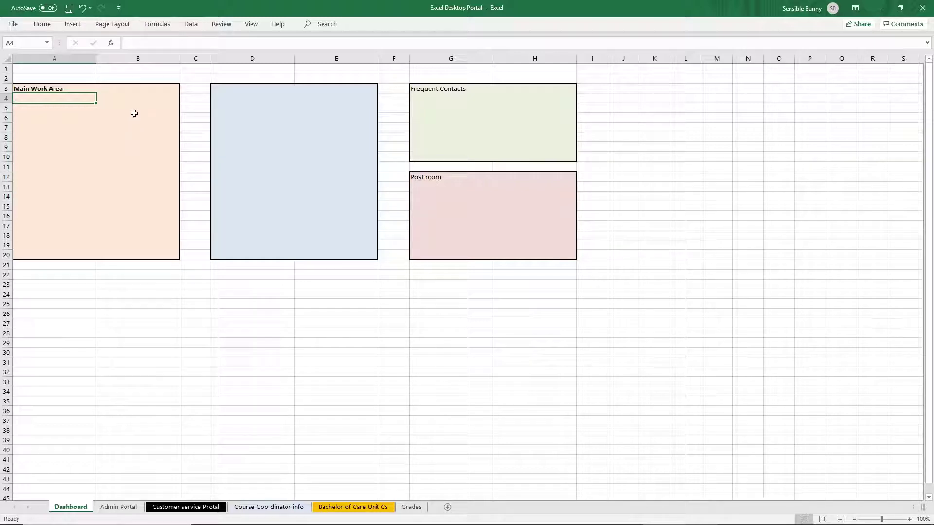
pyautogui.click(73, 24)
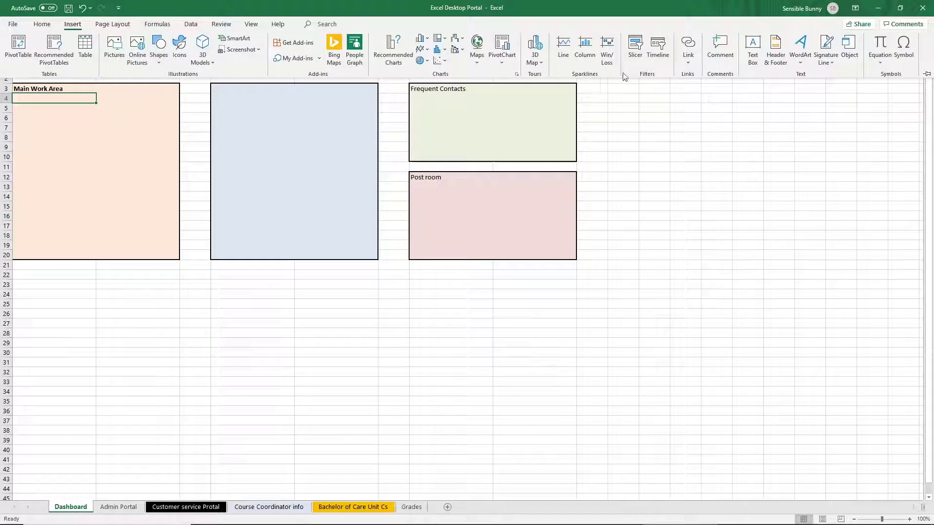
pyautogui.click(688, 44)
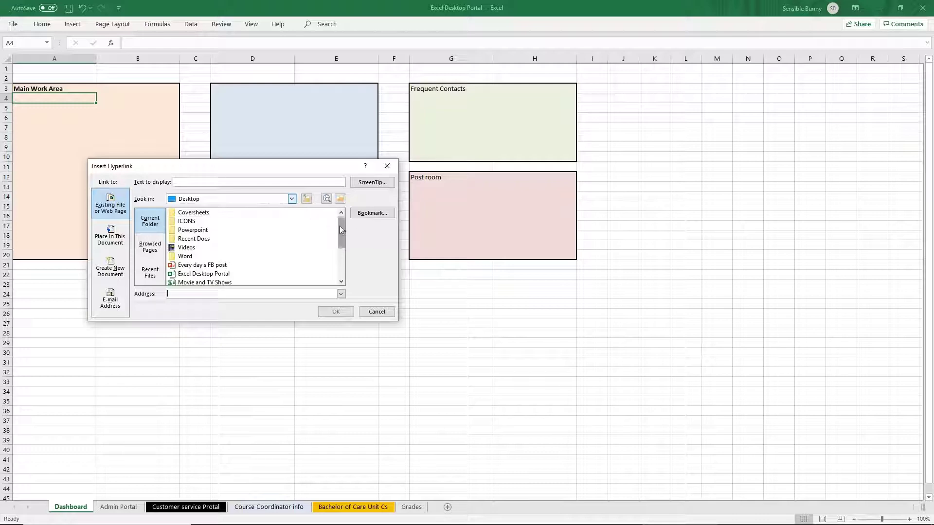
pyautogui.moveTo(340, 226); pyautogui.dragTo(346, 254)
pyautogui.click(192, 274)
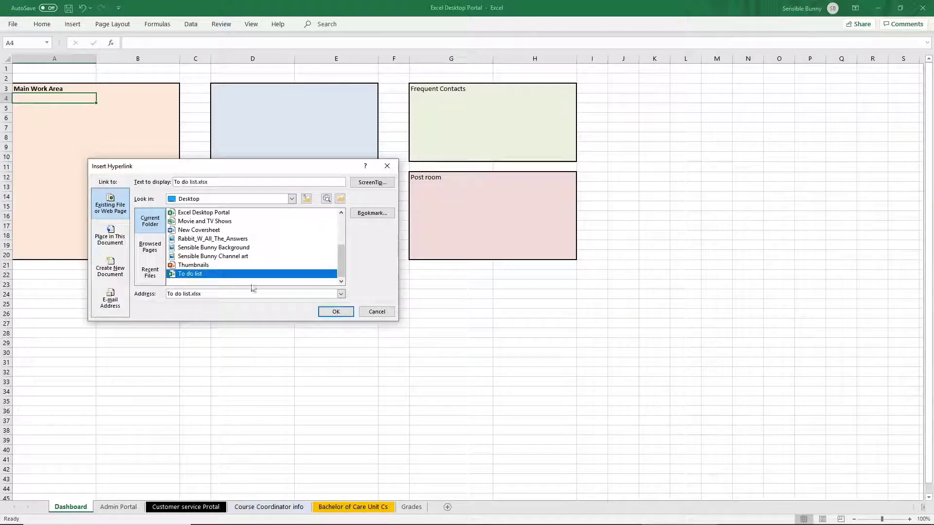
pyautogui.click(336, 312)
# - Enter the description "Workbook" in cell B4 beside the to-do list link
pyautogui.click(101, 99)
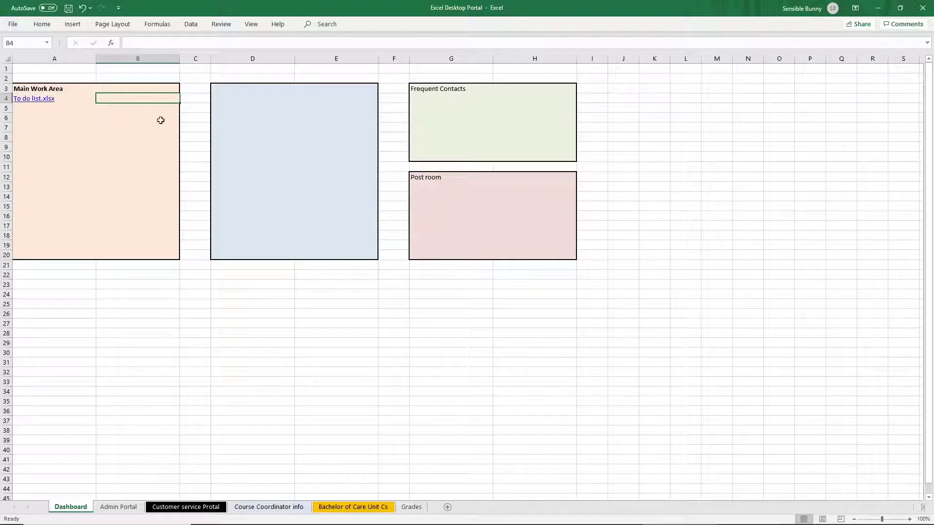
pyautogui.write('Workbook')
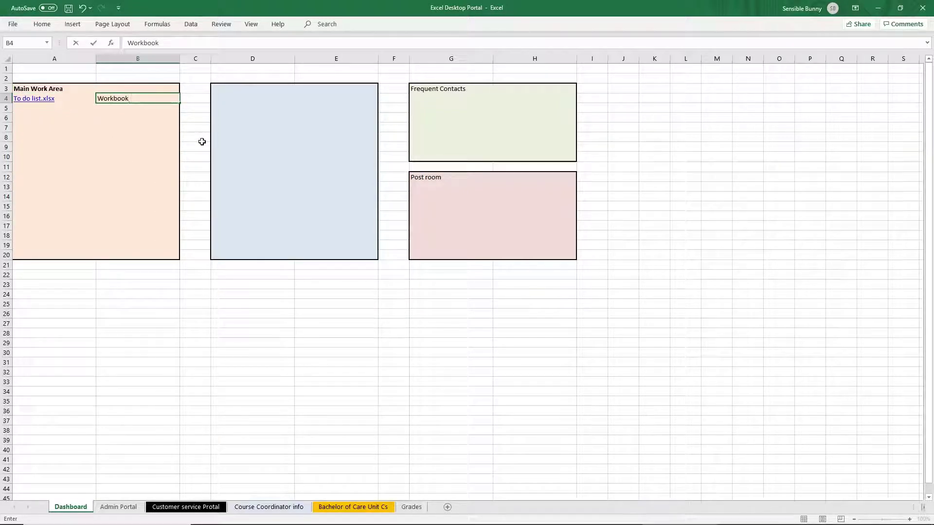
pyautogui.press('Return')
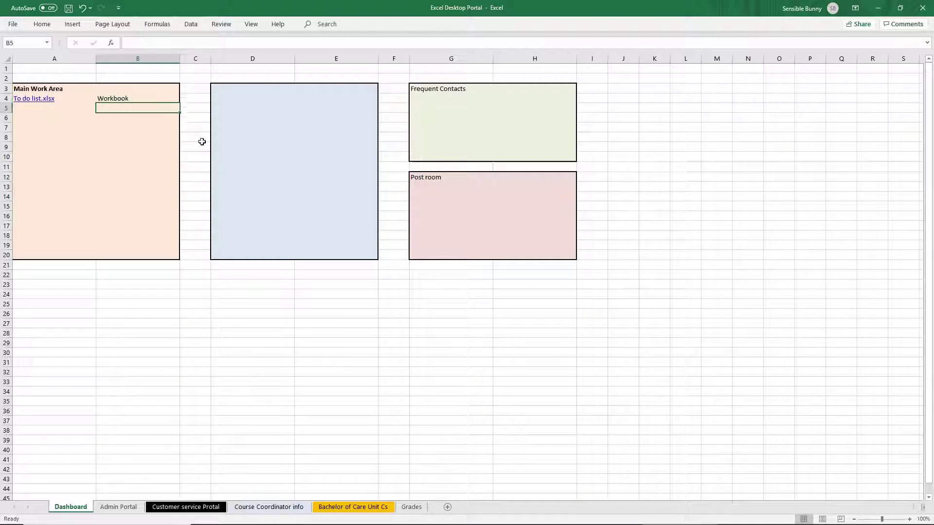
pyautogui.press('Up')
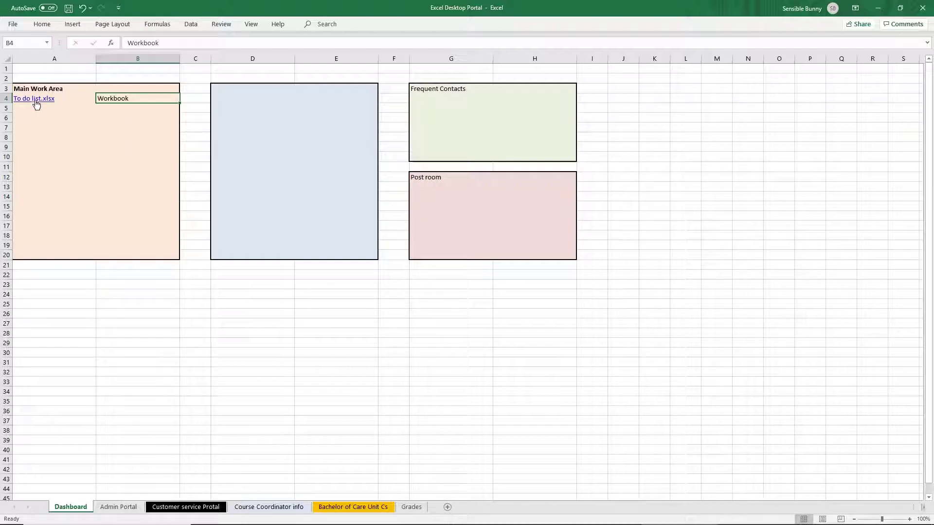
# - Edit the hyperlink in A4 so its display text reads "Activities List"
pyautogui.click(64, 99)
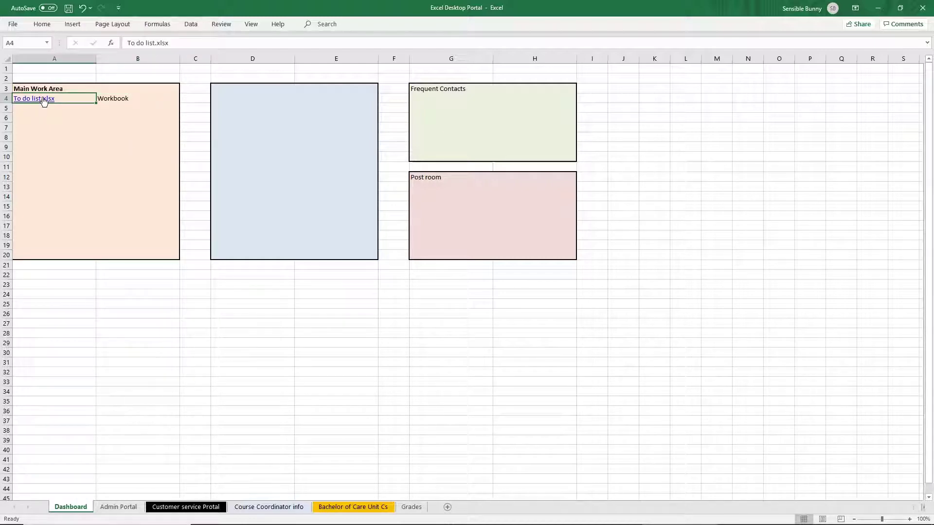
pyautogui.rightClick(42, 97)
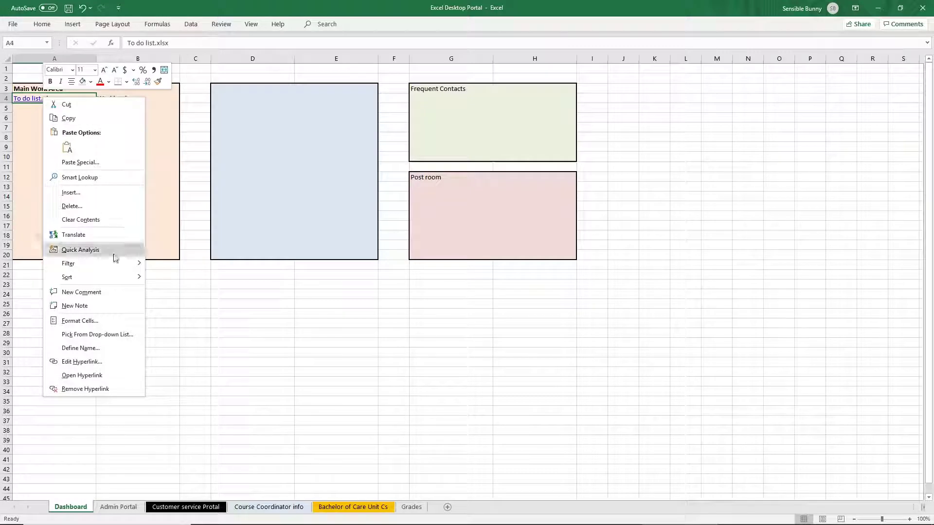
pyautogui.click(80, 362)
pyautogui.click(113, 296)
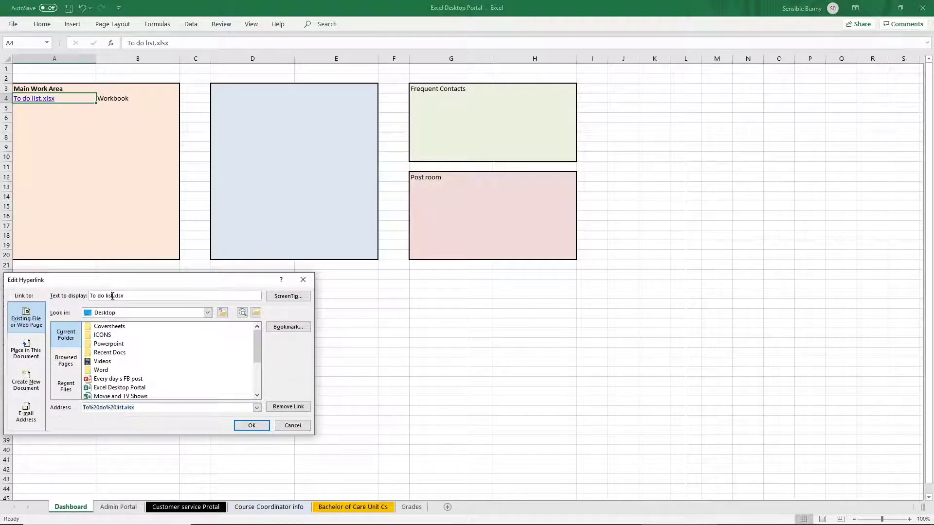
pyautogui.moveTo(130, 295); pyautogui.dragTo(89, 296)
pyautogui.write('Ad')
pyautogui.write('tivities (')
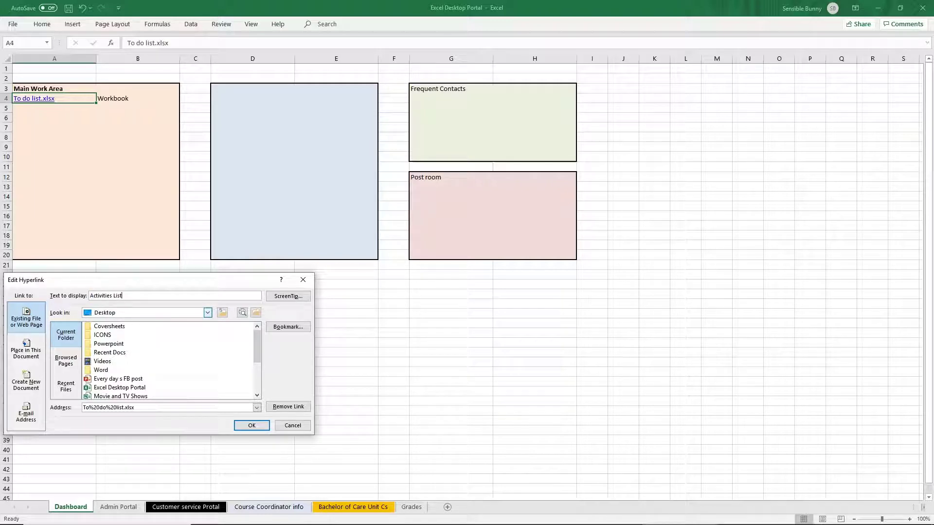
pyautogui.press('Return')
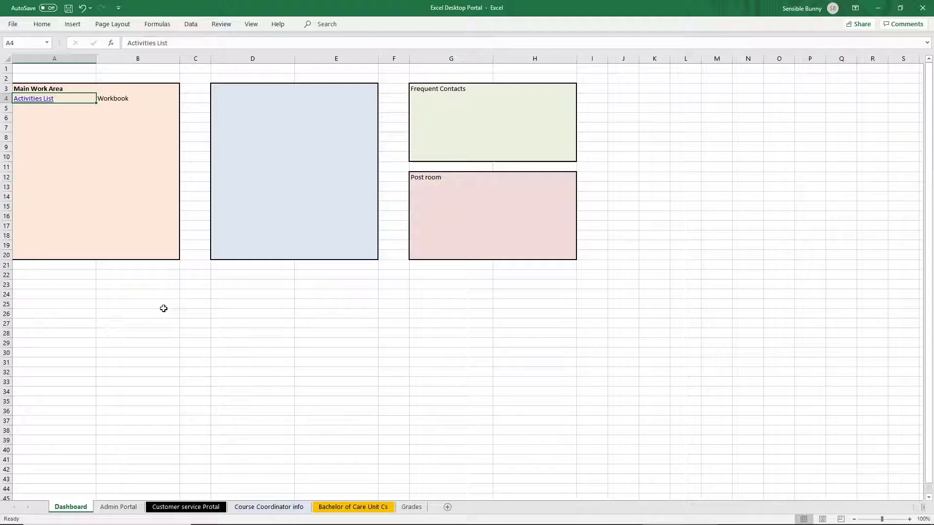
pyautogui.press('Down')
pyautogui.press('Down')
pyautogui.press('Up')
pyautogui.press('Up')
pyautogui.press('Up')
pyautogui.press('Down')
# - Format the link and its description in A4:B4 as bold with font size 14
pyautogui.hotkey('shift', 'Right')
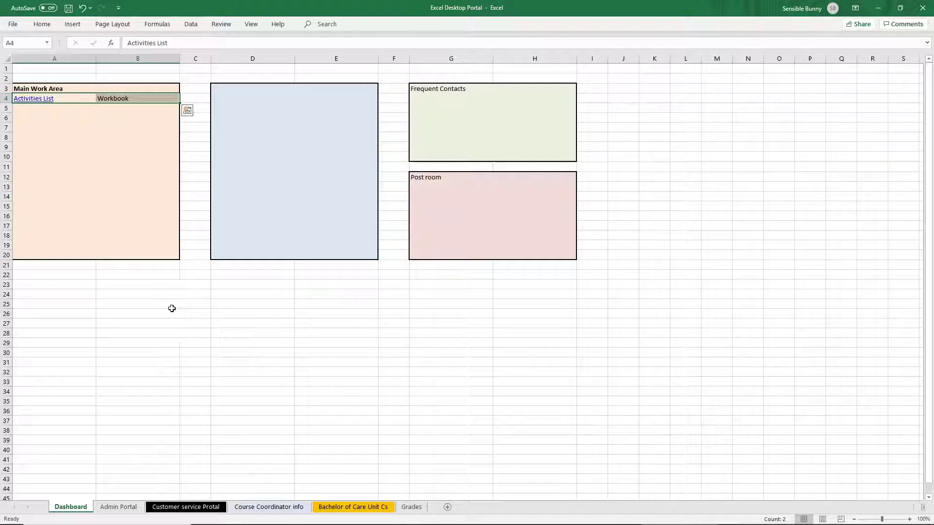
pyautogui.click(42, 25)
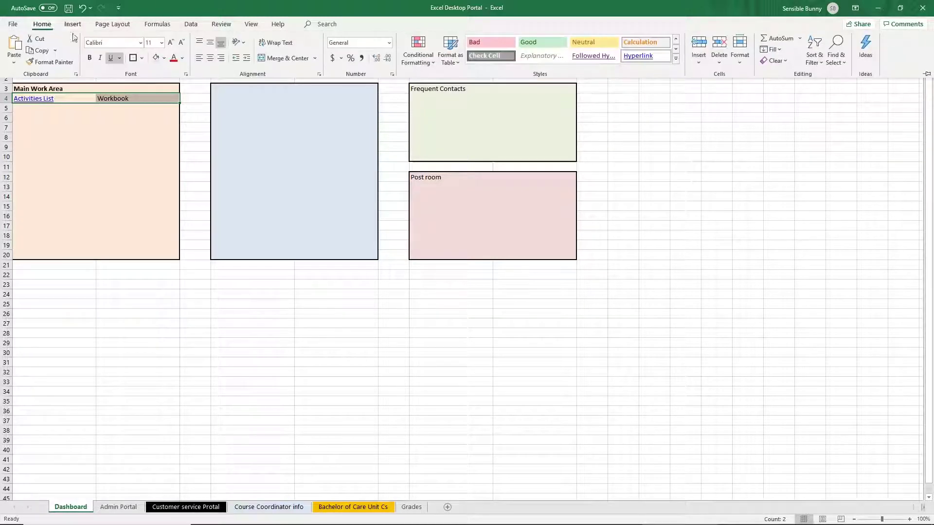
pyautogui.click(162, 43)
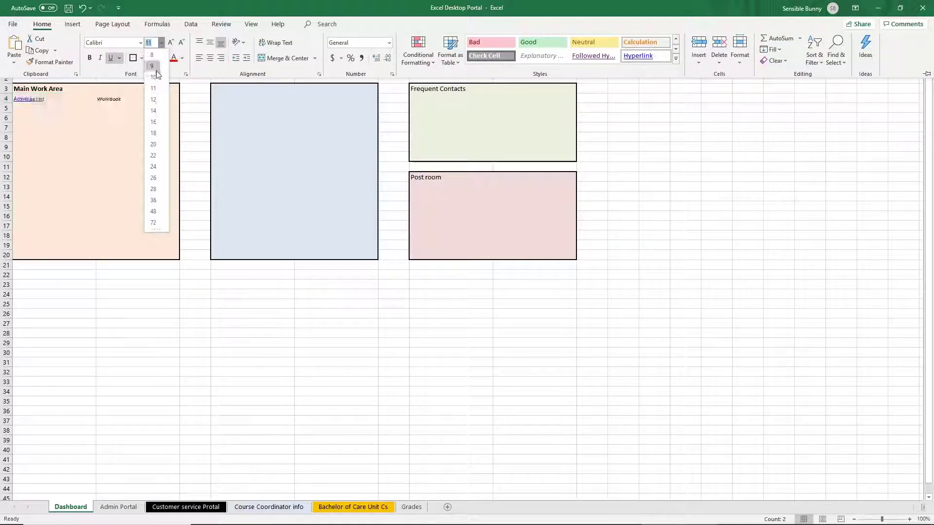
pyautogui.click(158, 114)
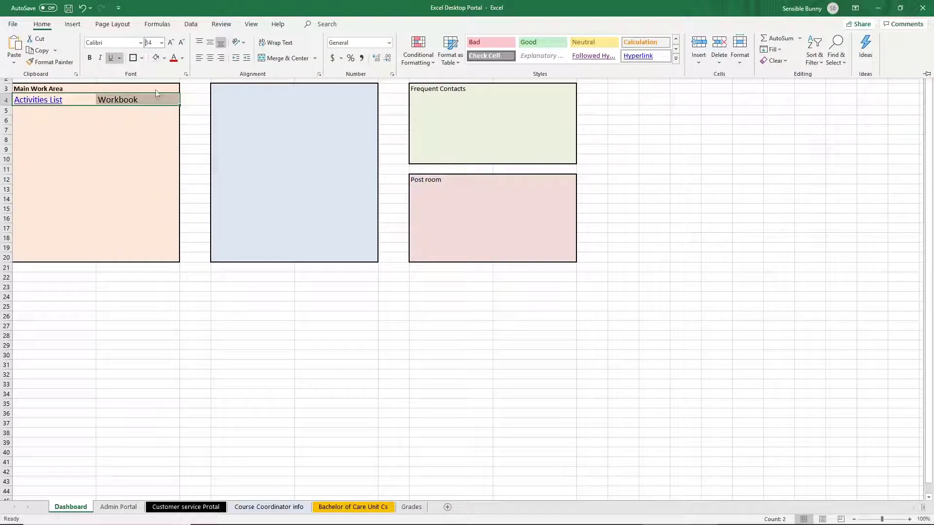
pyautogui.click(89, 58)
pyautogui.click(184, 110)
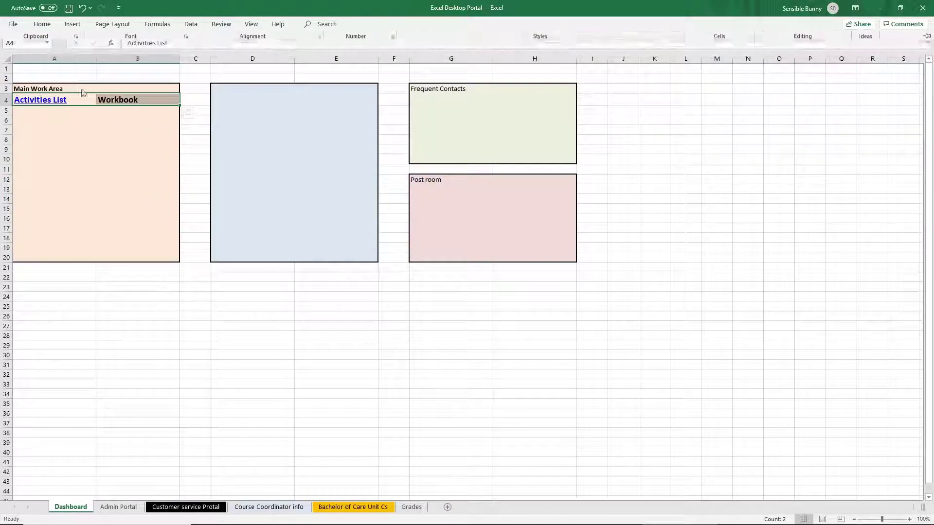
# - Set the "Main Work Area" heading in A3 to font size 14 and make row 3 slightly taller
pyautogui.click(67, 90)
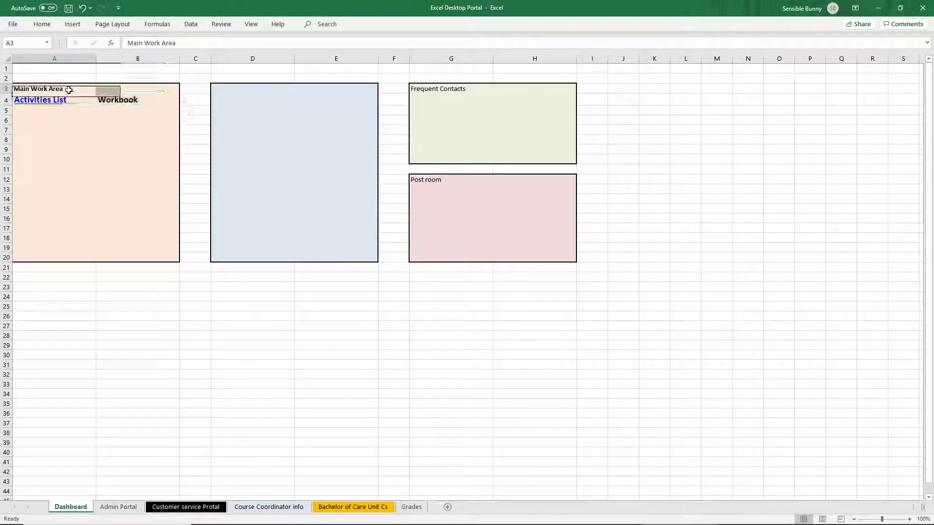
pyautogui.click(44, 24)
pyautogui.click(162, 42)
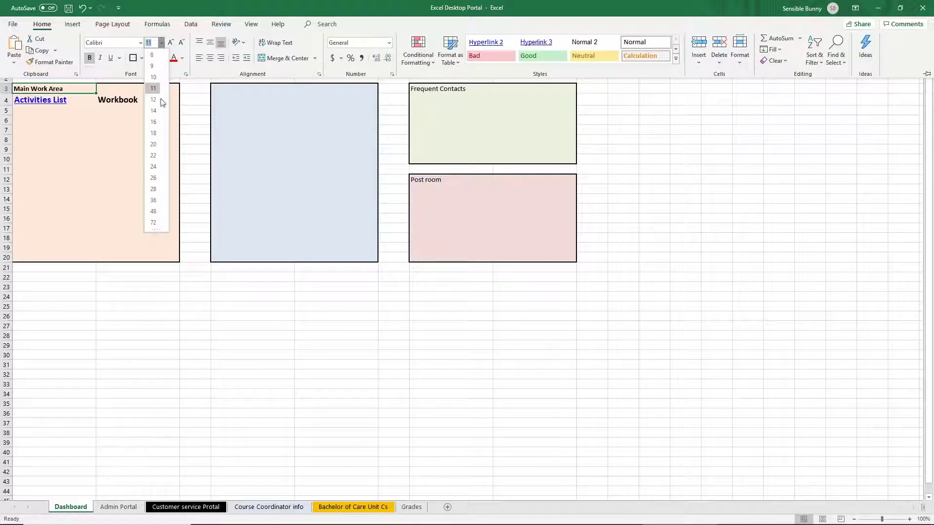
pyautogui.click(155, 110)
pyautogui.click(6, 102)
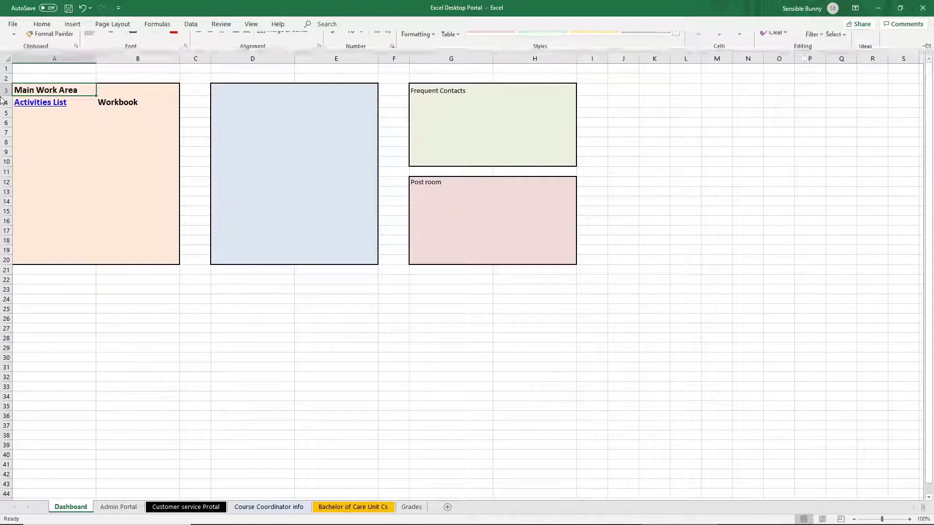
pyautogui.click(6, 102)
pyautogui.moveTo(7, 96); pyautogui.dragTo(7, 100)
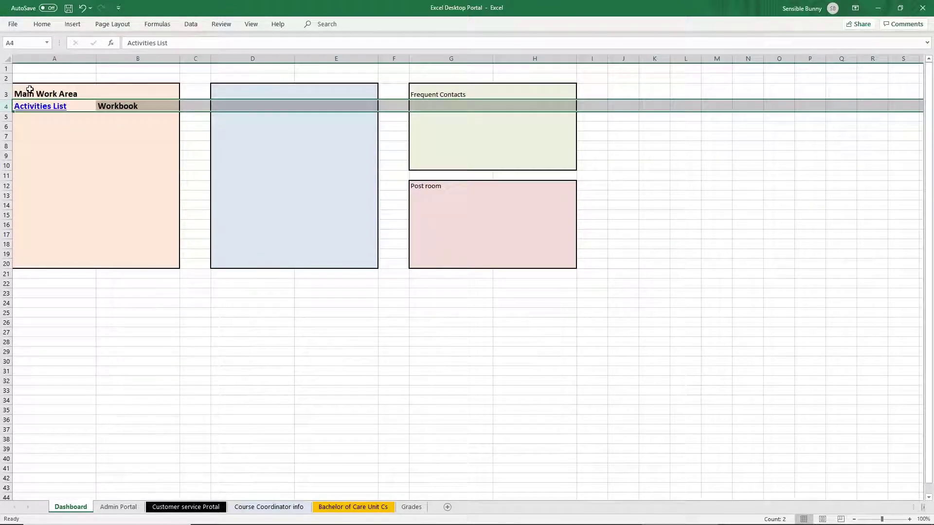
# - Set the vertical text alignment of the "Main Work Area" heading cell A3 to Center
pyautogui.click(29, 93)
pyautogui.rightClick(52, 90)
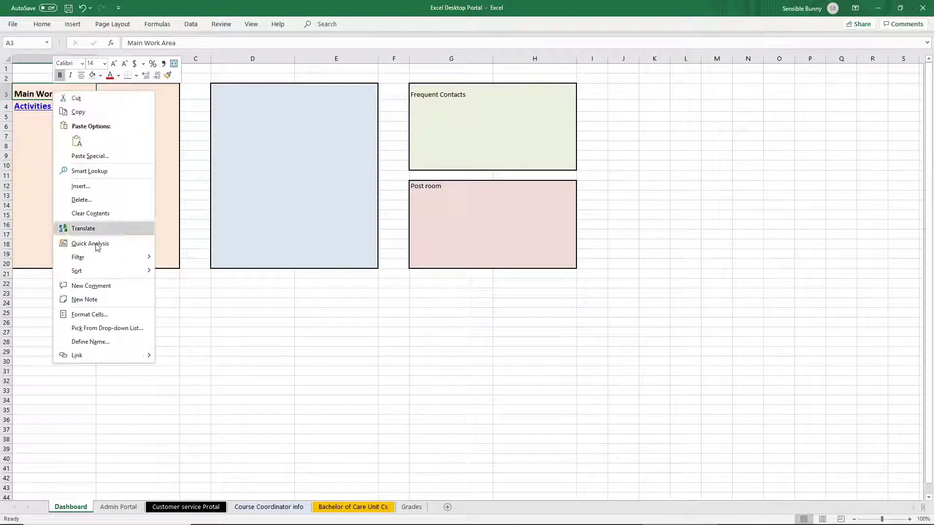
pyautogui.click(91, 315)
pyautogui.click(52, 221)
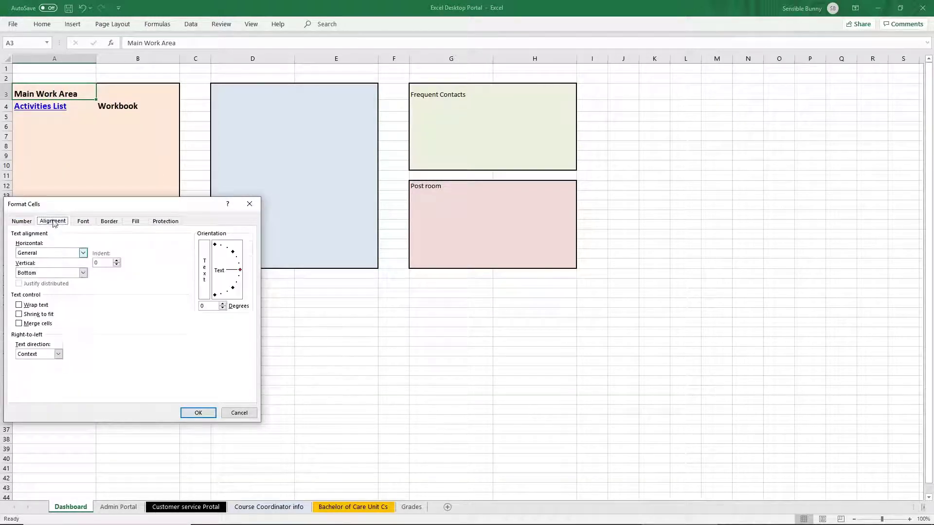
pyautogui.click(83, 273)
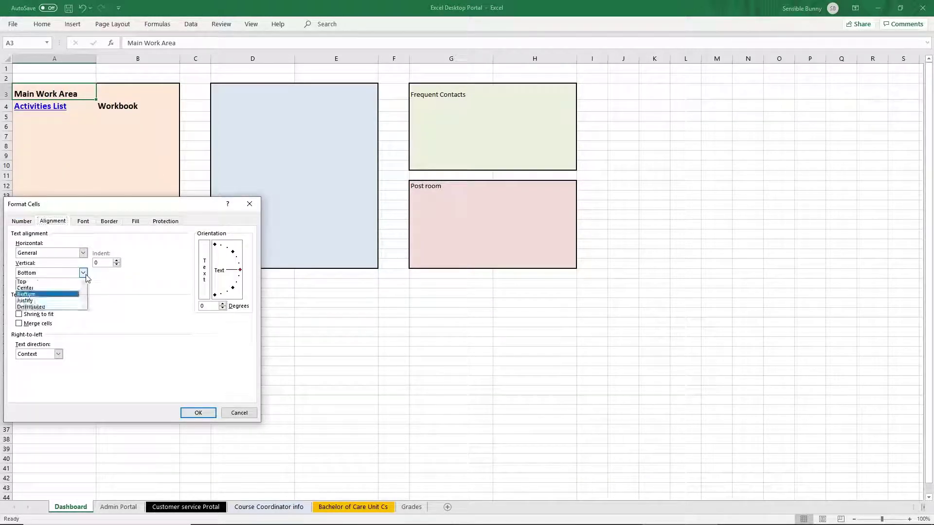
pyautogui.click(57, 289)
pyautogui.click(201, 413)
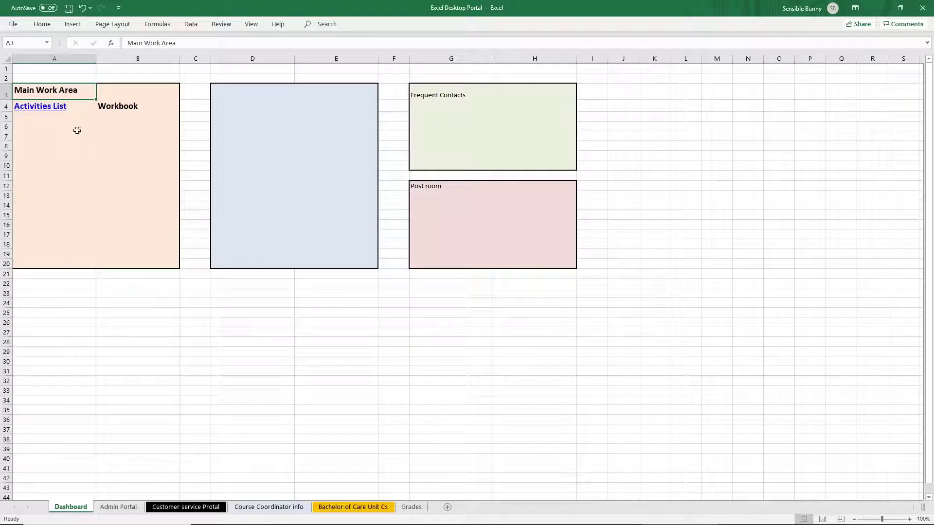
# - Select cell A5 as the link's destination, switch to the Edge browser and copy the World Clock page's address
pyautogui.click(66, 120)
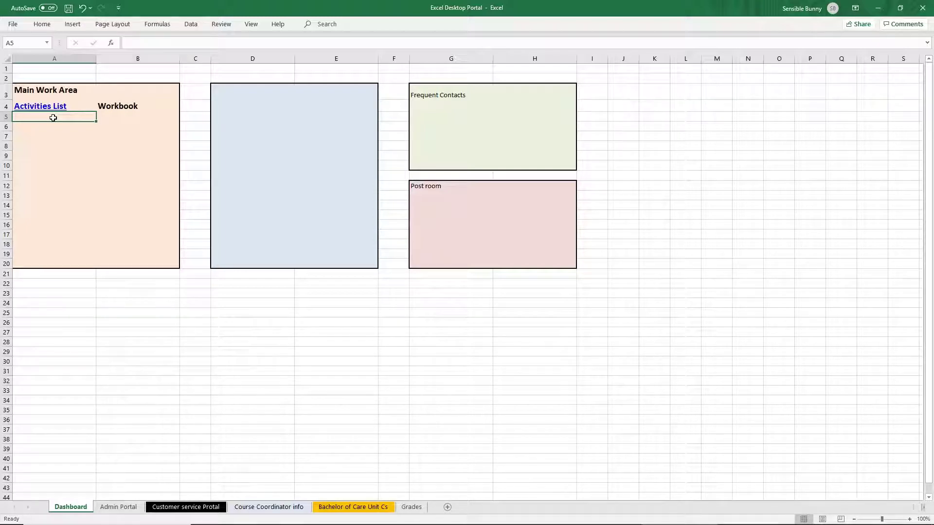
pyautogui.moveTo(314, 523)
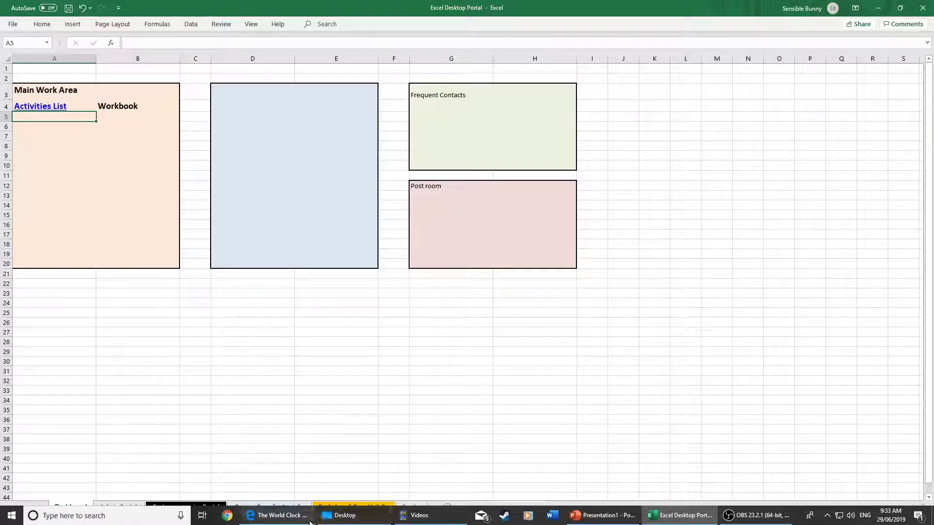
pyautogui.click(287, 516)
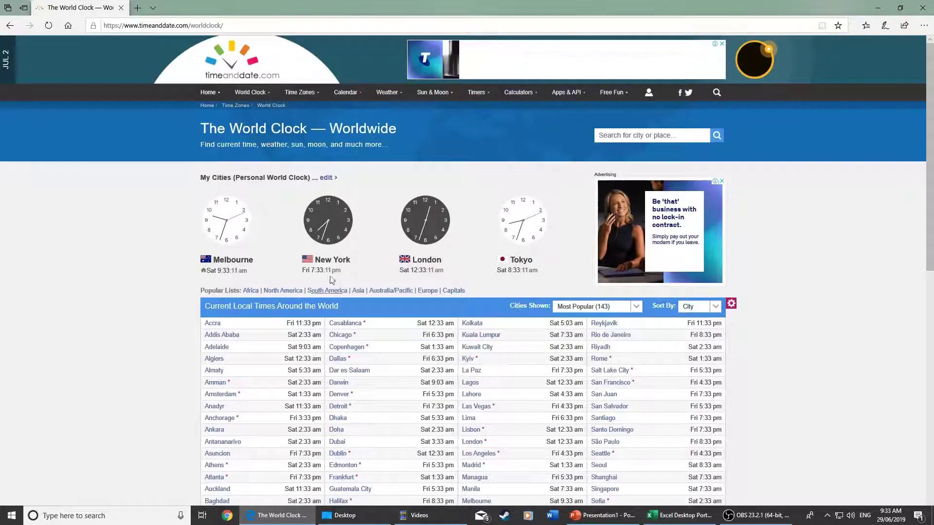
pyautogui.click(301, 26)
pyautogui.hotkey('ctrl', 'c')
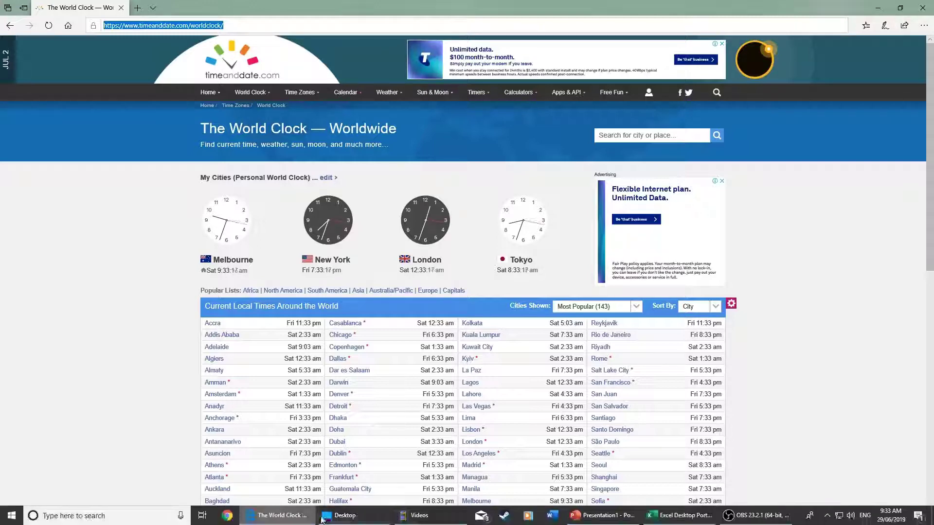
pyautogui.click(678, 522)
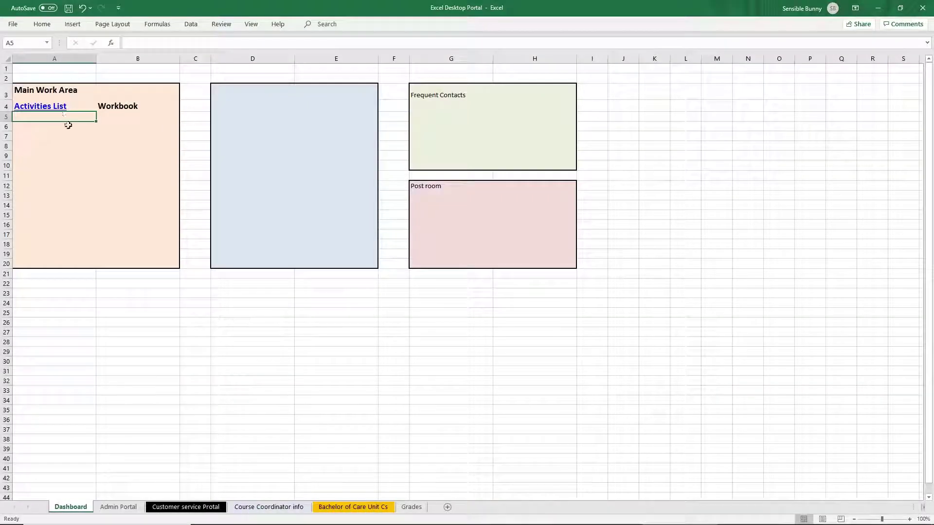
pyautogui.click(136, 43)
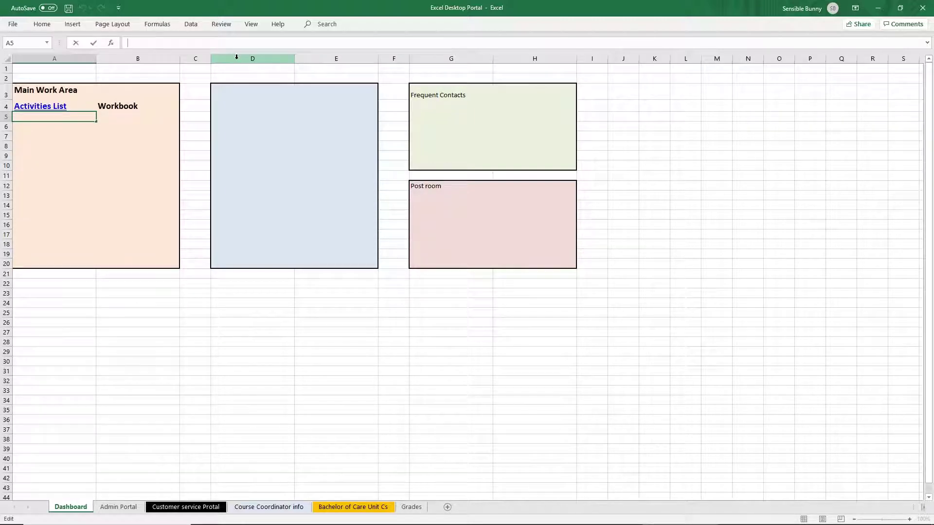
pyautogui.hotkey('ctrl', 'v')
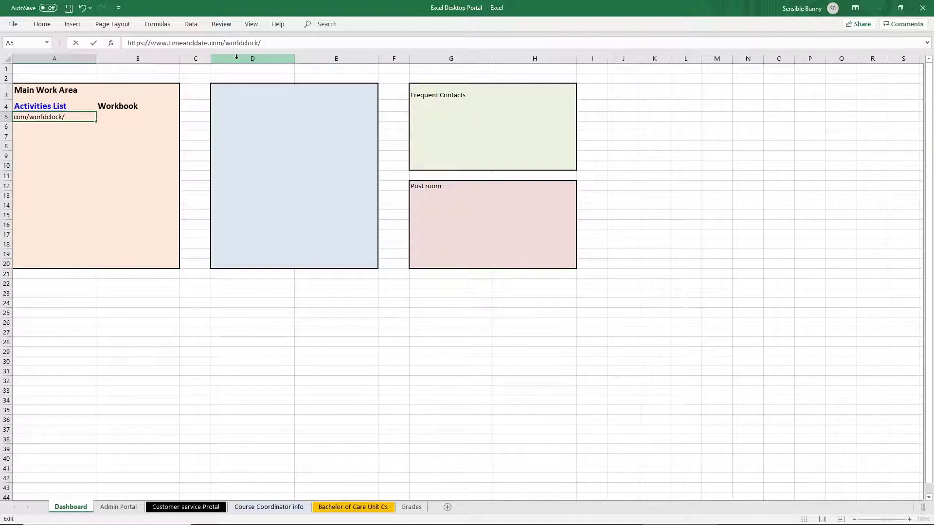
pyautogui.press('Return')
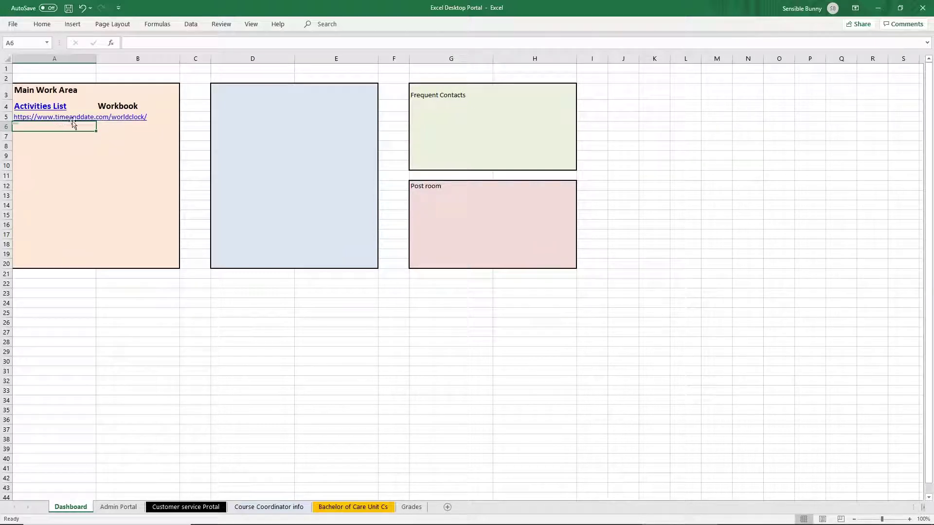
# - Enter the description "Weblink" in cell B5 beside the world clock link
pyautogui.click(173, 117)
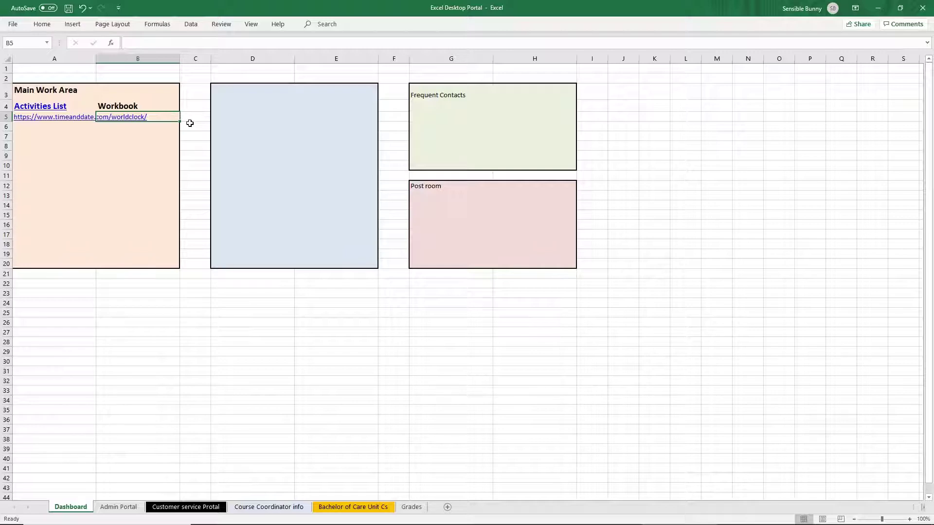
pyautogui.write('Weblink')
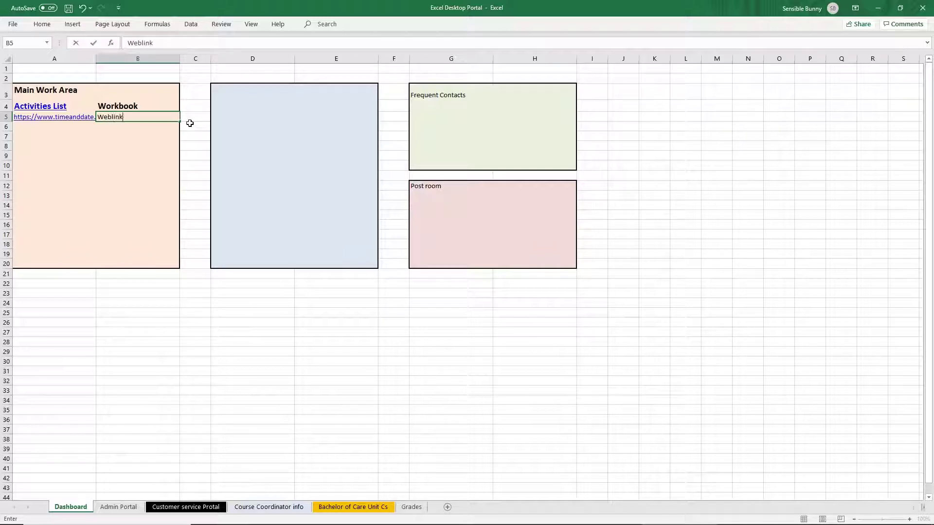
pyautogui.press('Return')
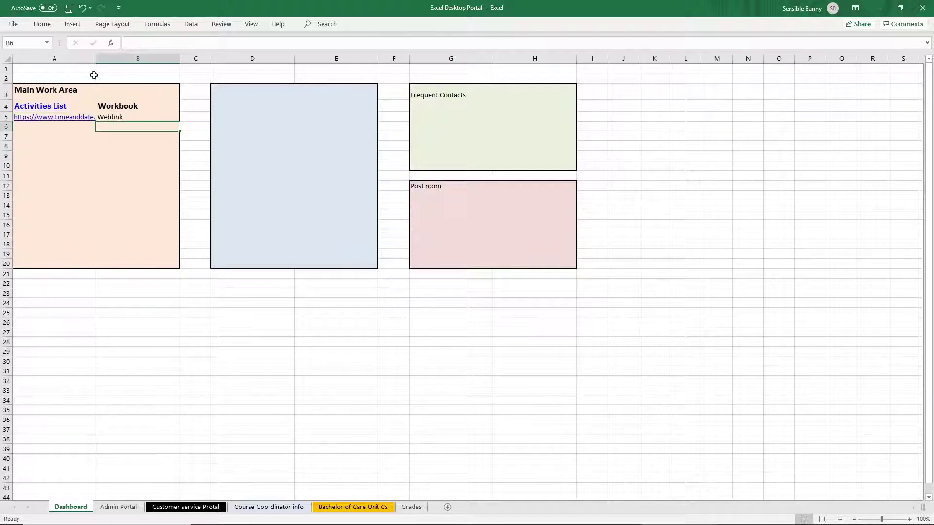
# - Edit the hyperlink in A5 so its display text reads "World Time"
pyautogui.rightClick(56, 121)
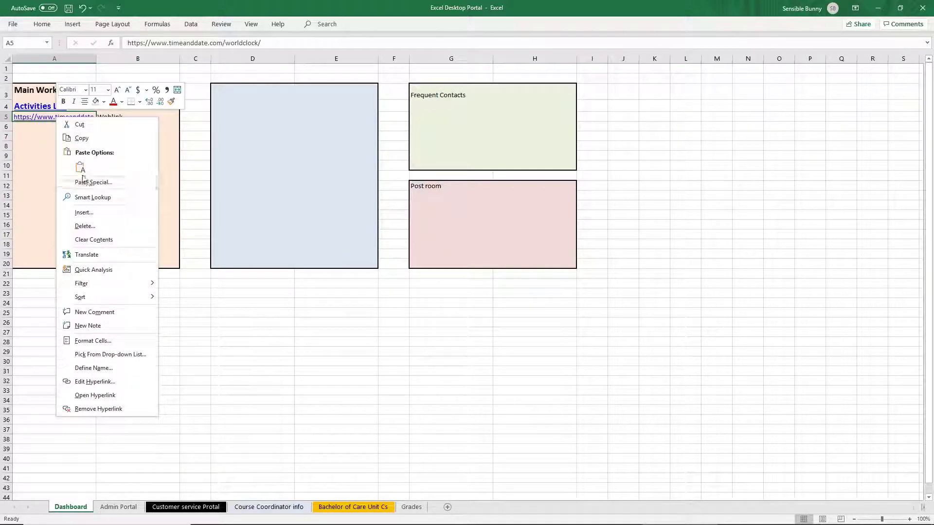
pyautogui.click(94, 381)
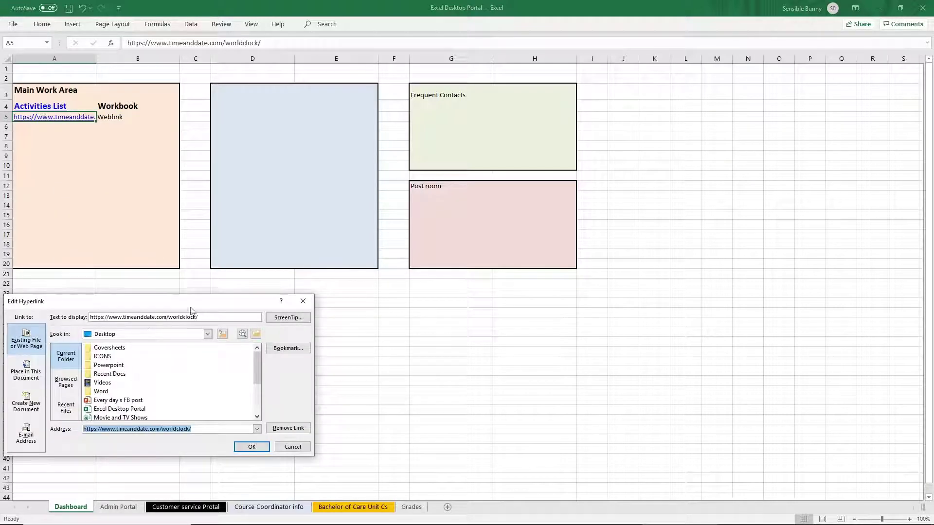
pyautogui.click(223, 317)
pyautogui.moveTo(222, 316); pyautogui.dragTo(83, 317)
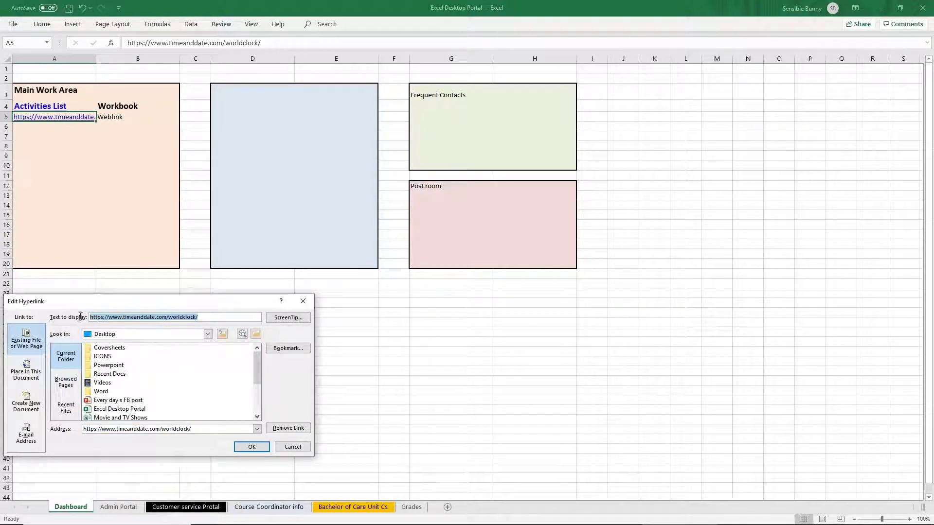
pyautogui.write('World Time')
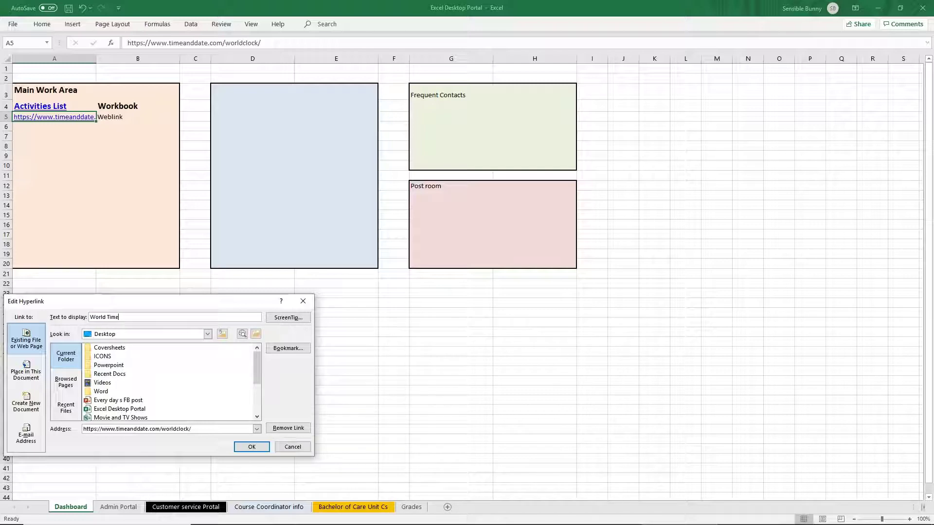
pyautogui.press('Return')
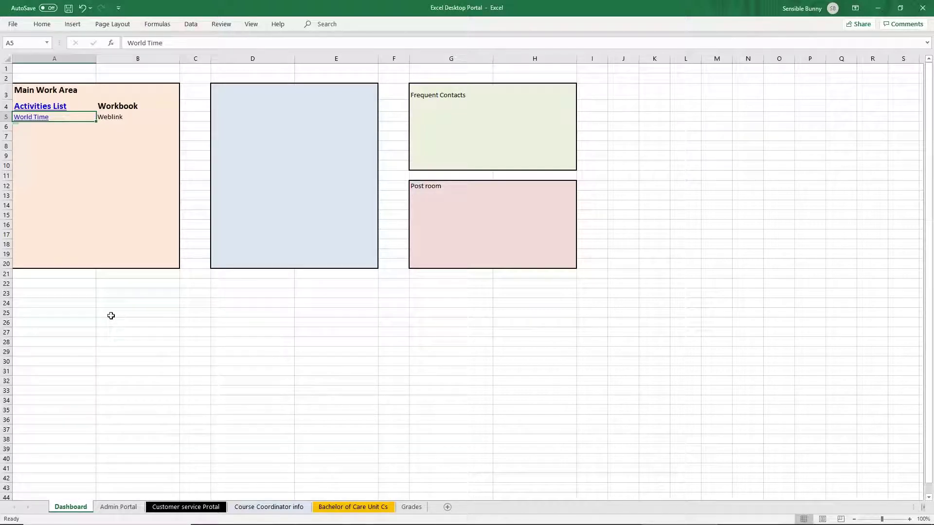
# - Make the "World Time" link in A5 bold and deselect it
pyautogui.hotkey('ctrl', 'b')
pyautogui.click(121, 137)
pyautogui.click(45, 148)
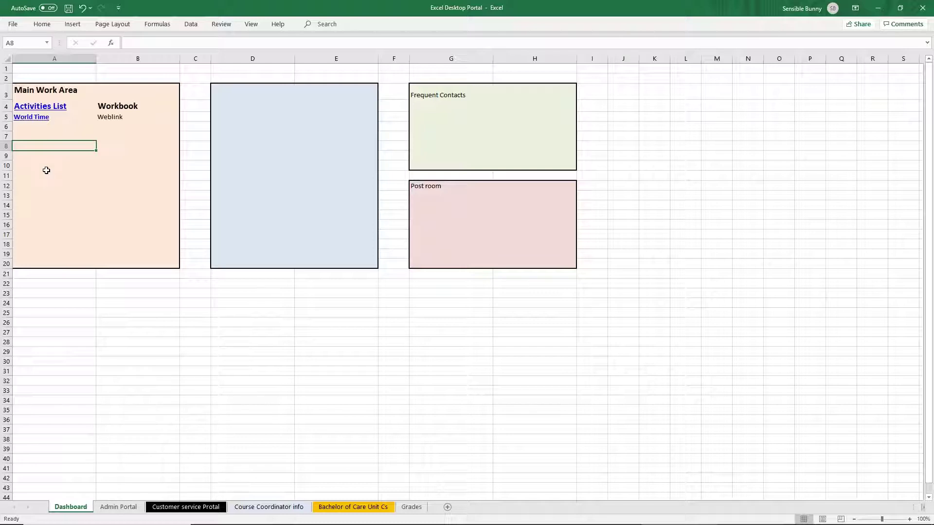
pyautogui.click(56, 71)
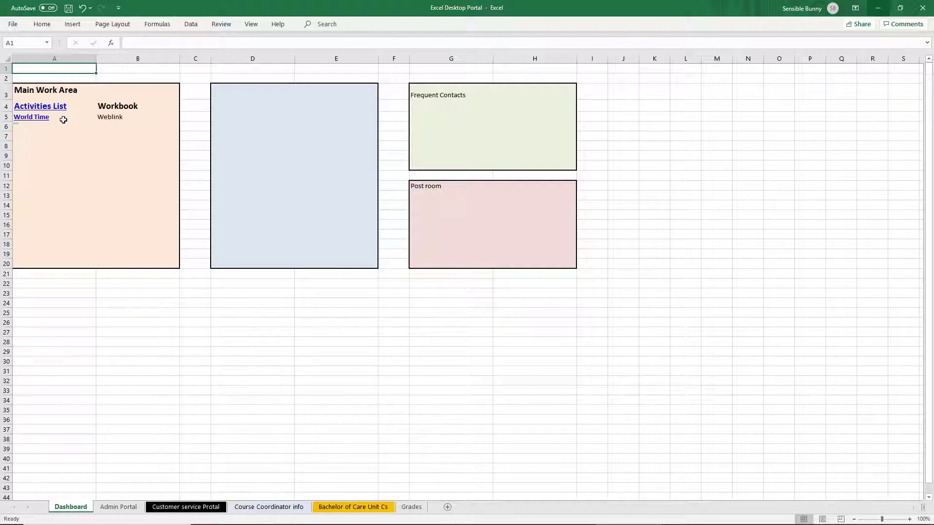
# - Review the Trust Center's Message Bar settings in the Excel options and close them without changing anything
pyautogui.click(12, 24)
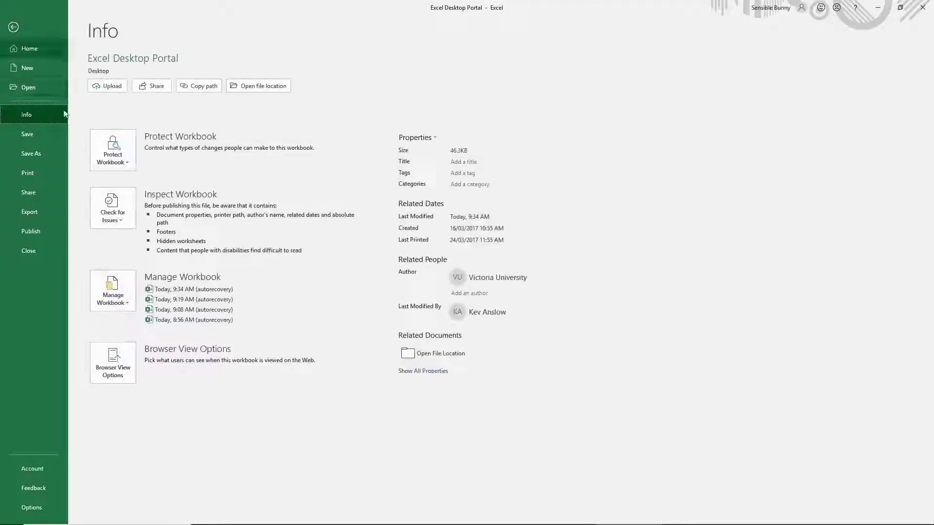
pyautogui.click(36, 508)
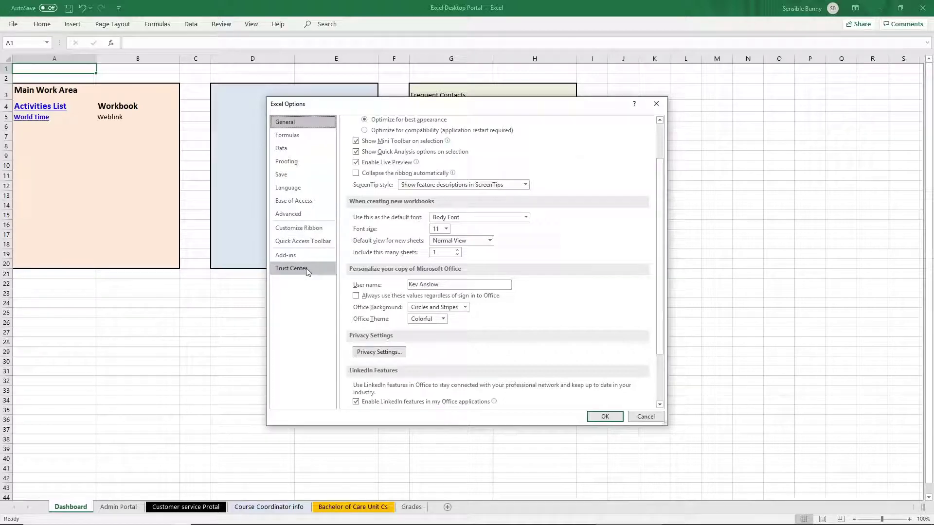
pyautogui.click(307, 270)
pyautogui.click(624, 215)
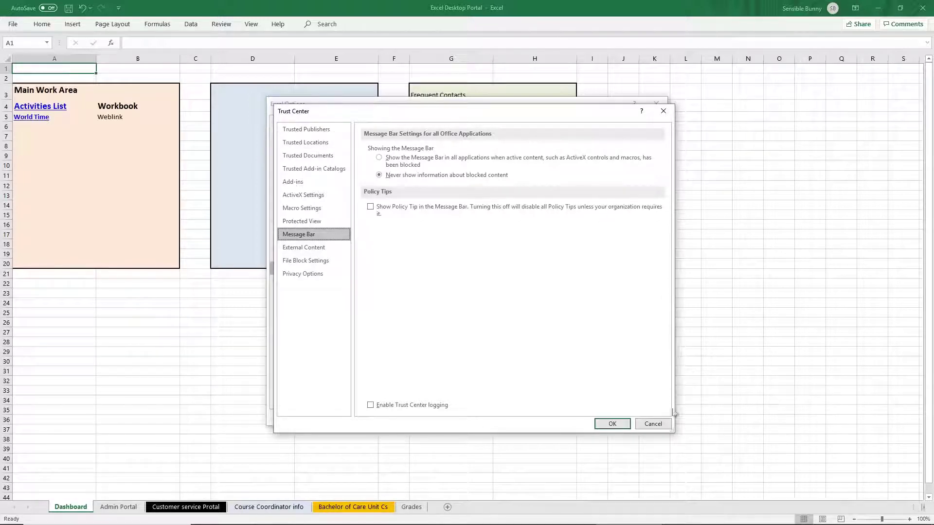
pyautogui.click(653, 424)
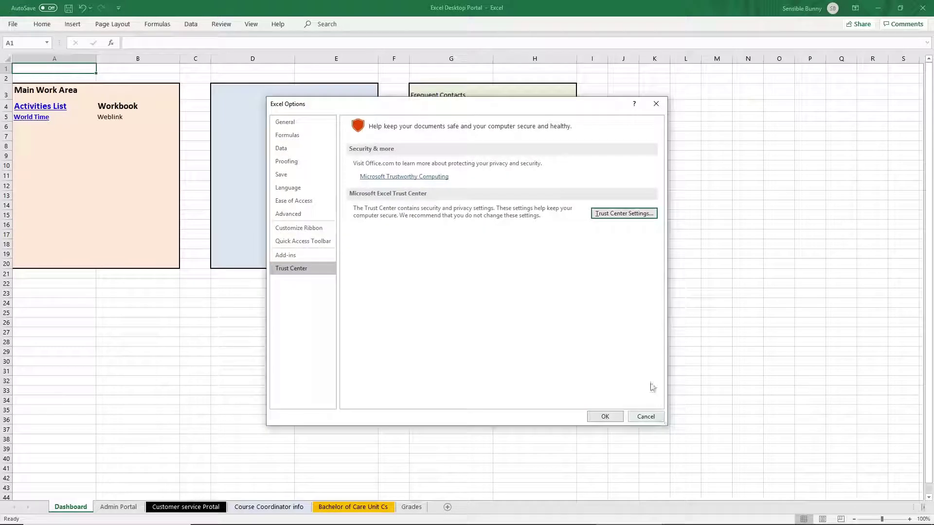
pyautogui.click(604, 417)
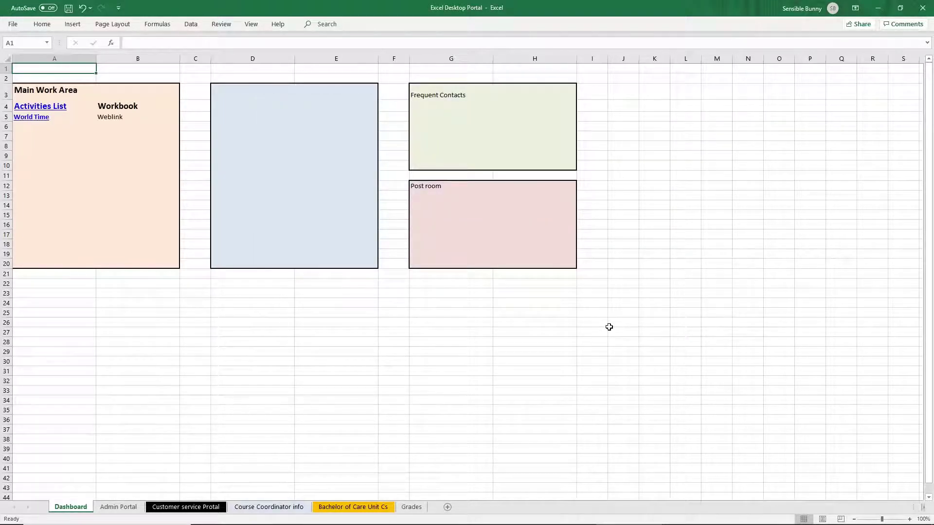